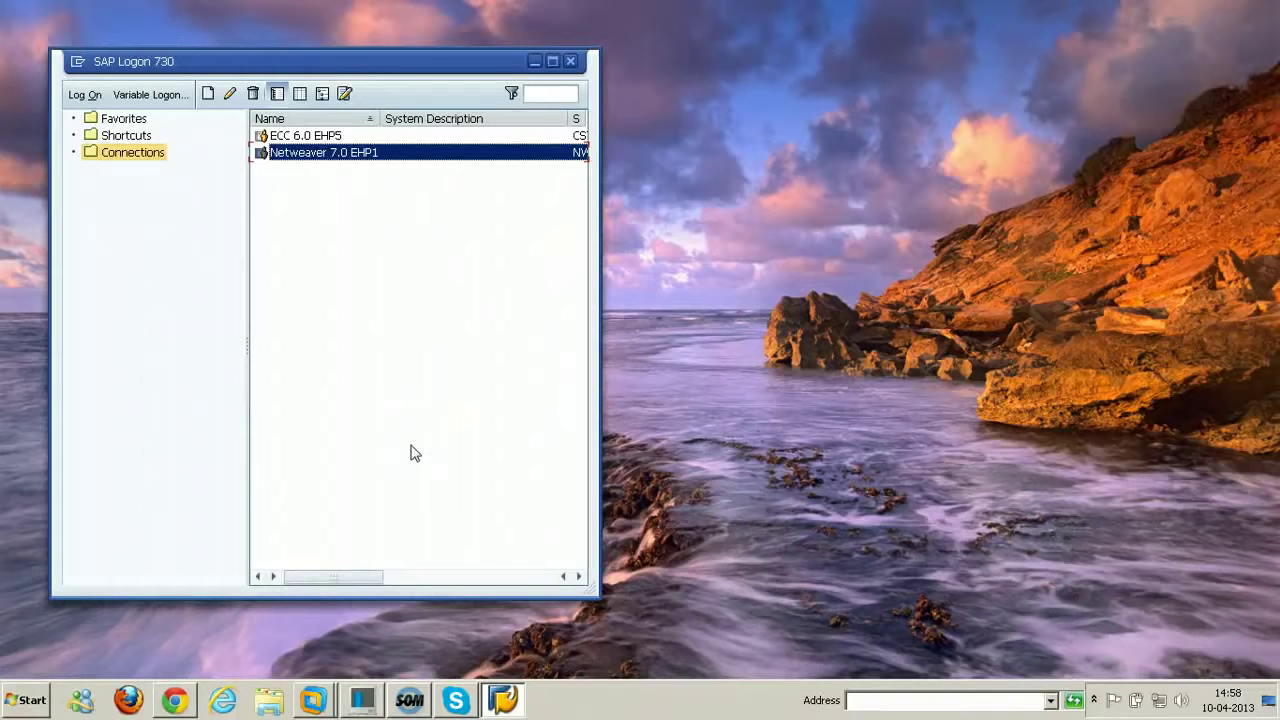
Step: Log on to Netweaver 7.0 EHP1 as the SAP user, retrying with the corrected password after rejection
{"action": "double_click", "coordinate": [320, 155]}
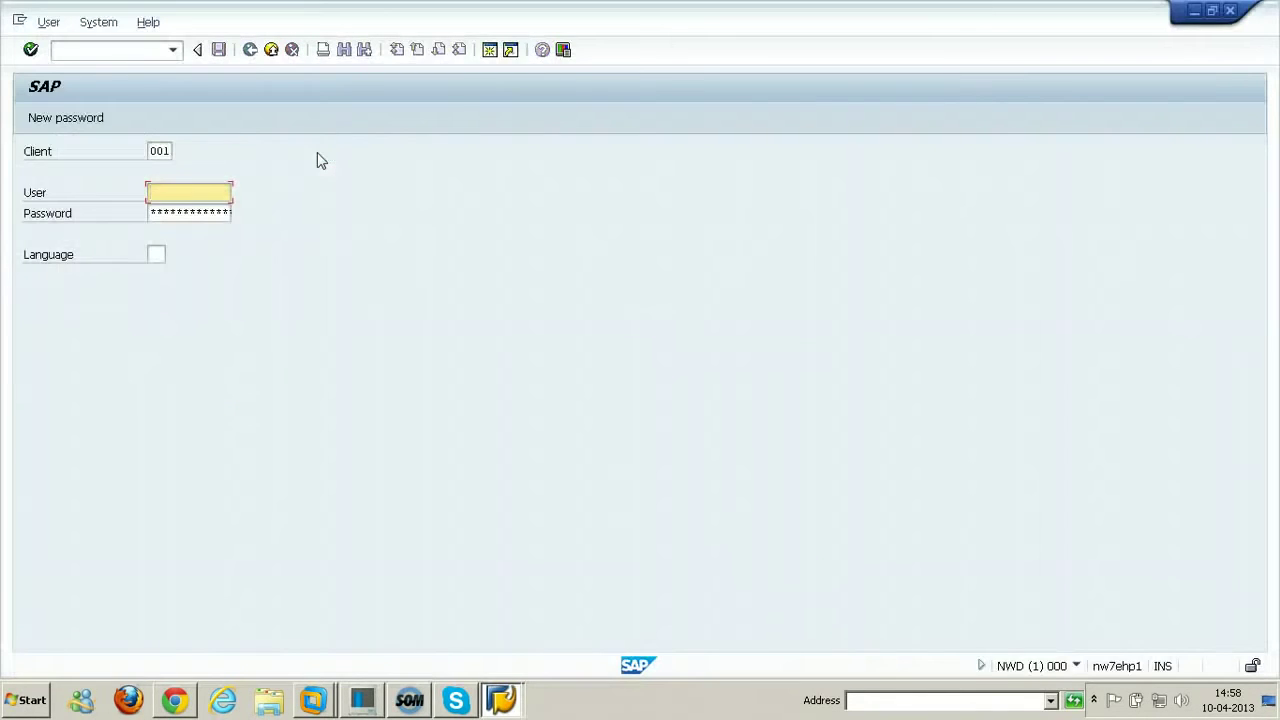
{"action": "type", "text": "sap"}
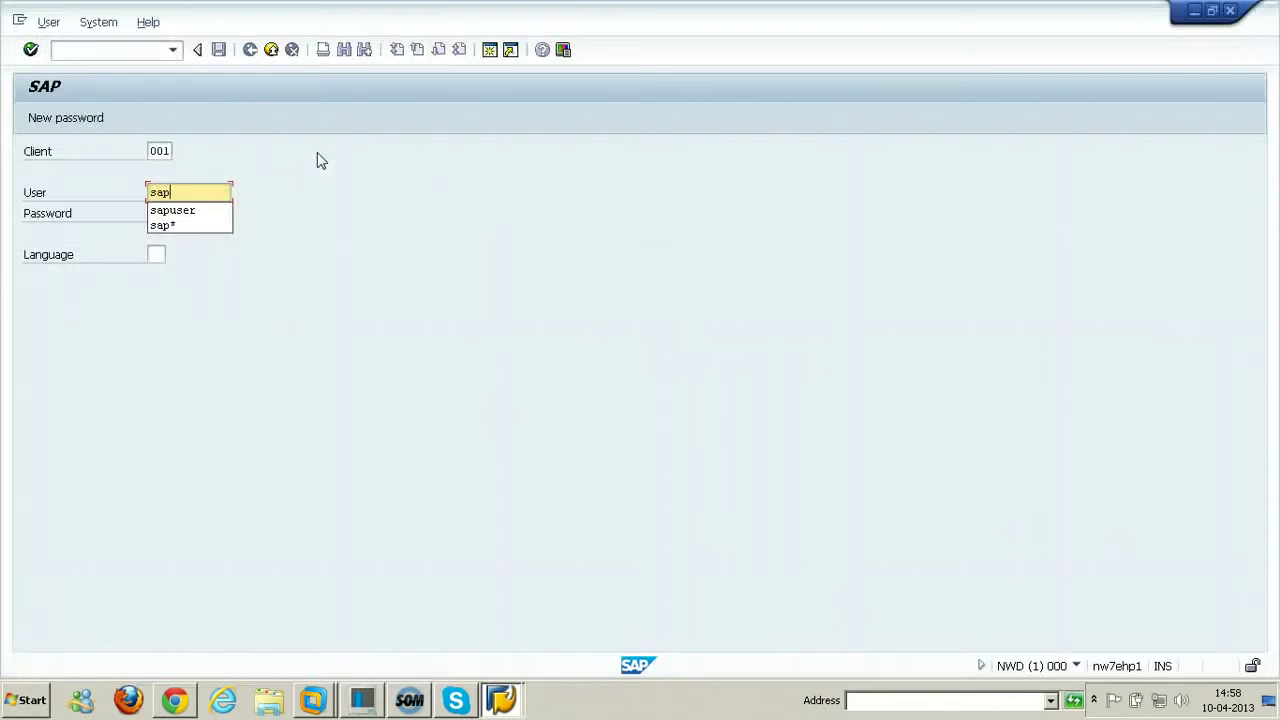
{"action": "type", "text": "user"}
{"action": "key", "text": "Tab"}
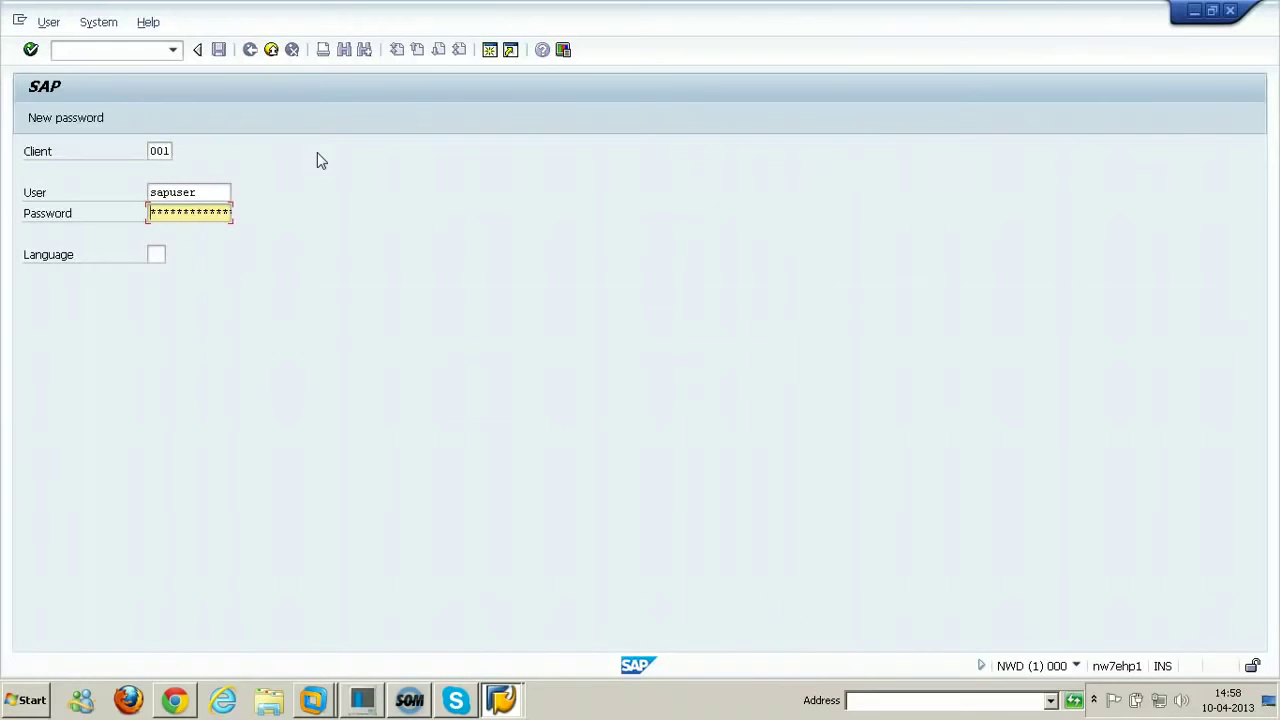
{"action": "type", "text": "passw"}
{"action": "key", "text": "Return"}
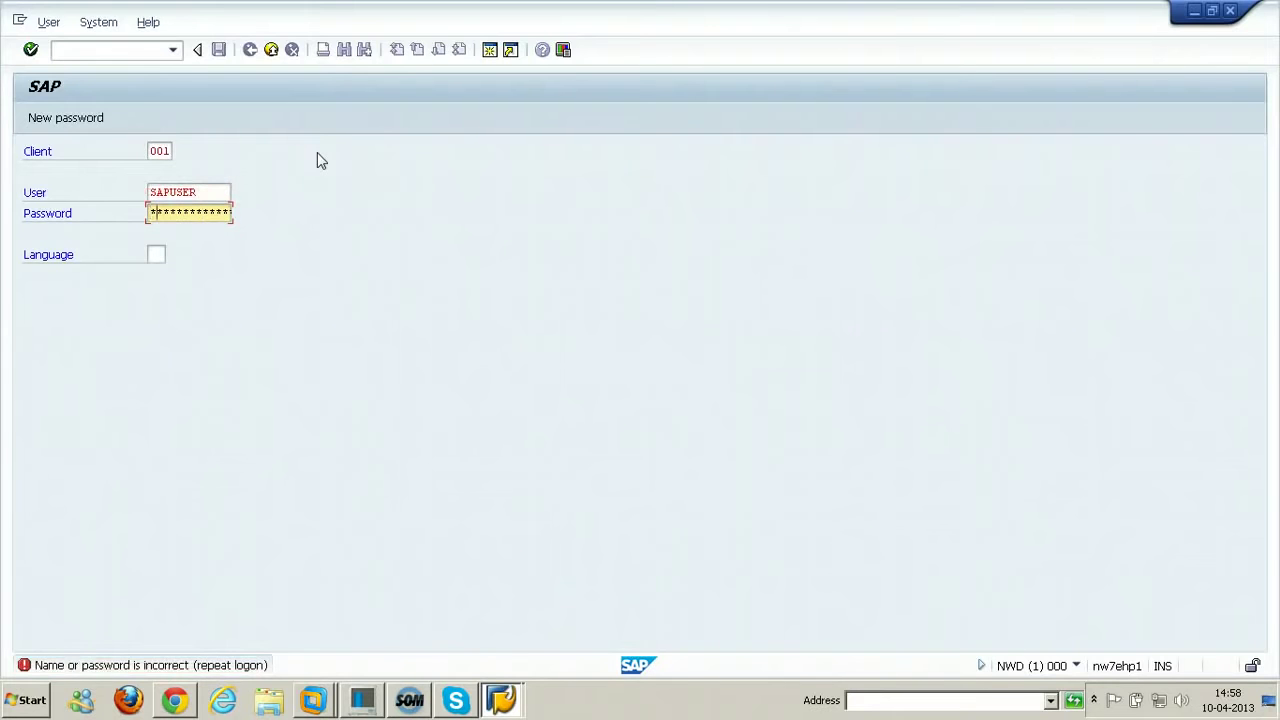
{"action": "type", "text": "password"}
{"action": "key", "text": "Return"}
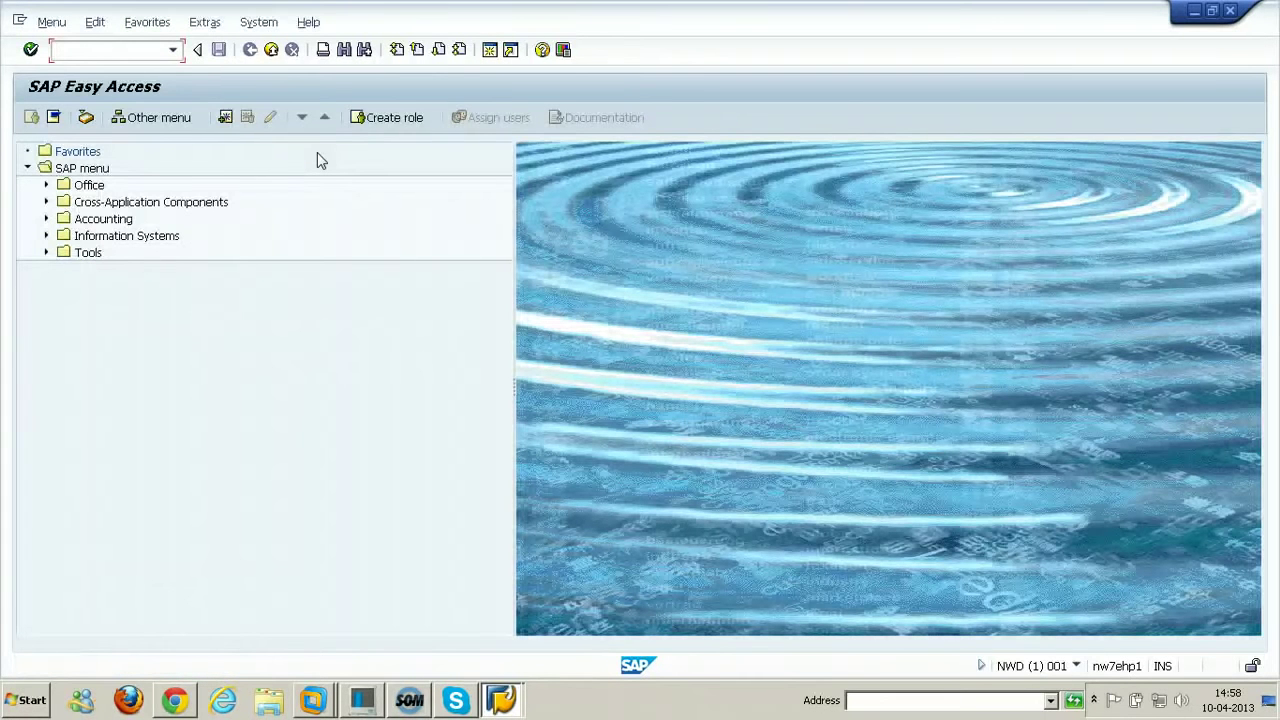
Step: In transaction SU01, start creating the new user LOG1
{"action": "type", "text": "su01"}
{"action": "key", "text": "Return"}
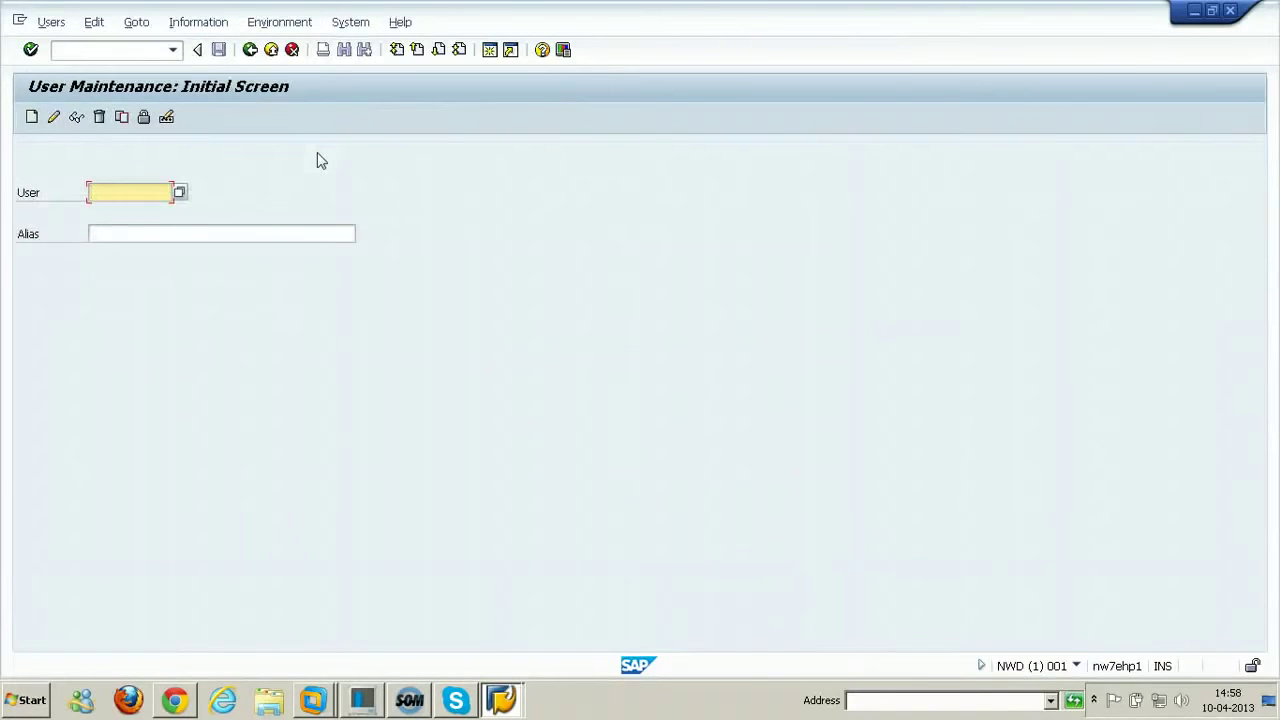
{"action": "type", "text": "dumm"}
{"action": "key", "text": "BackSpace"}
{"action": "key", "text": "BackSpace"}
{"action": "key", "text": "BackSpace"}
{"action": "key", "text": "BackSpace"}
{"action": "type", "text": "l"}
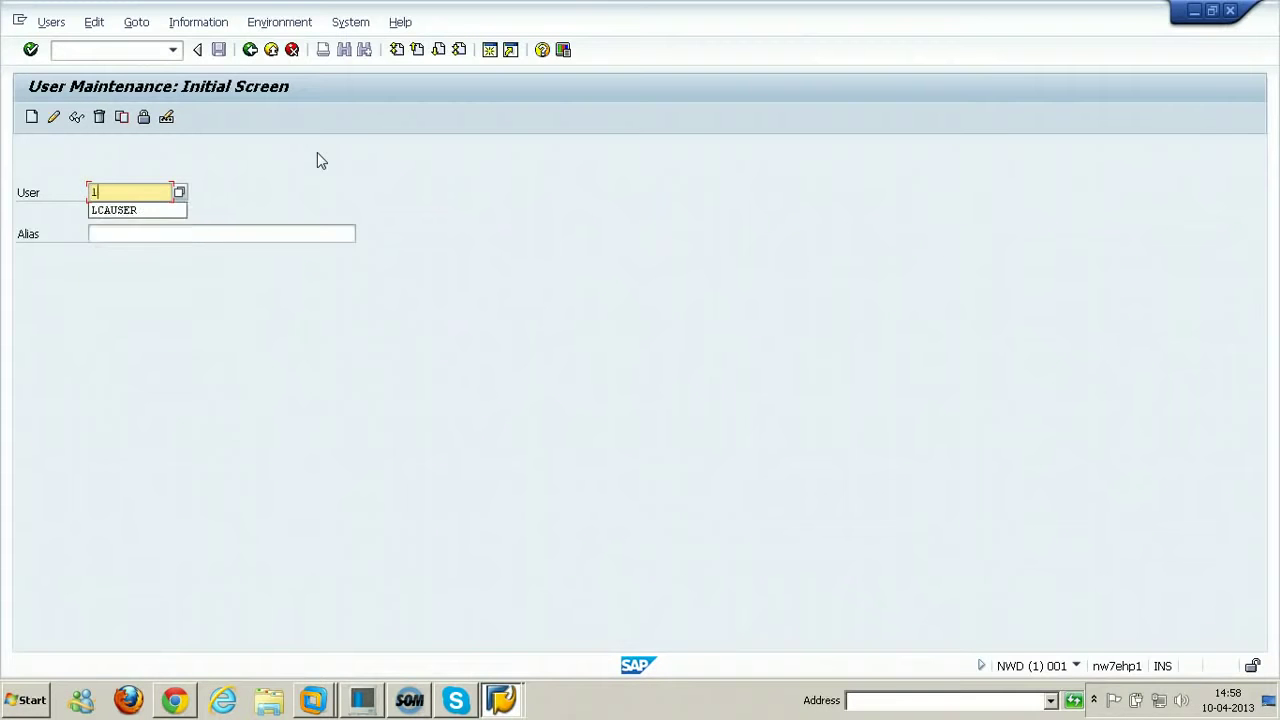
{"action": "type", "text": "og"}
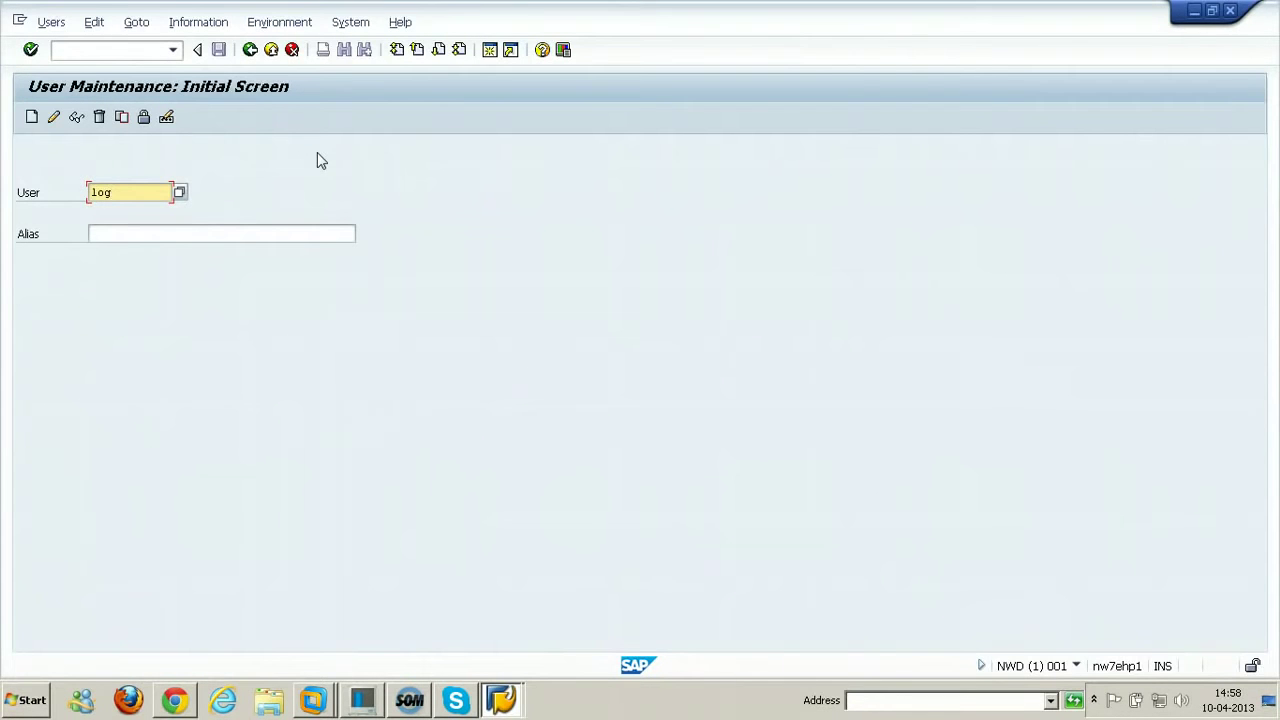
{"action": "type", "text": "1"}
{"action": "left_click", "coordinate": [30, 118]}
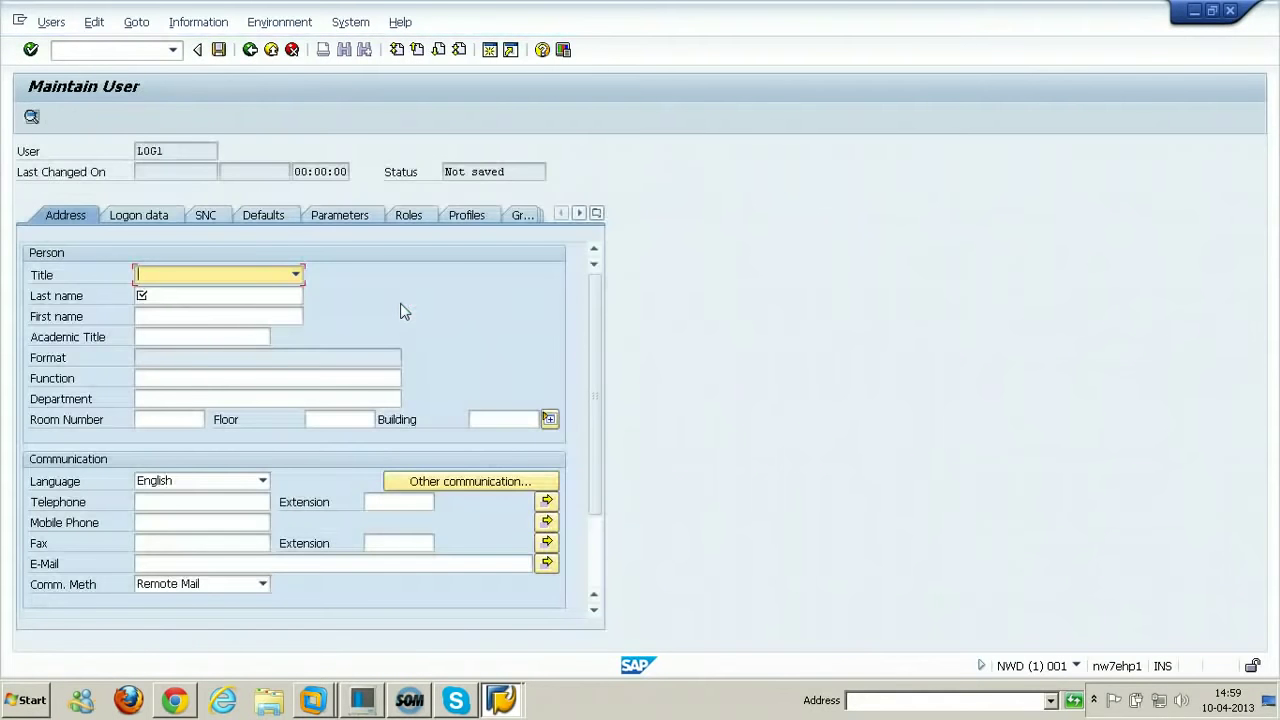
Step: Set the title to Mr. and copy the user ID LOG1 into Last name
{"action": "left_click", "coordinate": [299, 277]}
{"action": "left_click", "coordinate": [190, 291]}
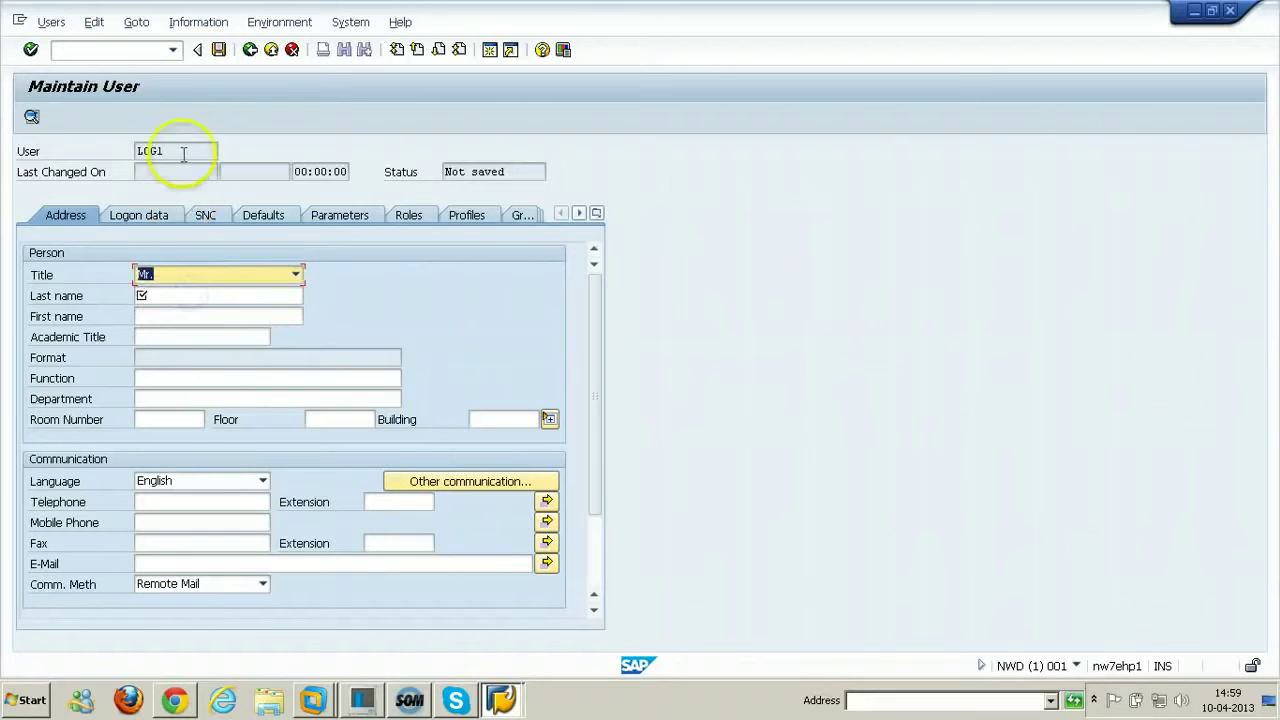
{"action": "left_click_drag", "start_coordinate": [177, 154], "coordinate": [130, 152]}
{"action": "key", "text": "ctrl+c"}
{"action": "left_click", "coordinate": [194, 295]}
{"action": "key", "text": "ctrl+v"}
Step: Enter and repeat the initial password under Logon data, then save user LOG1
{"action": "left_click", "coordinate": [158, 222]}
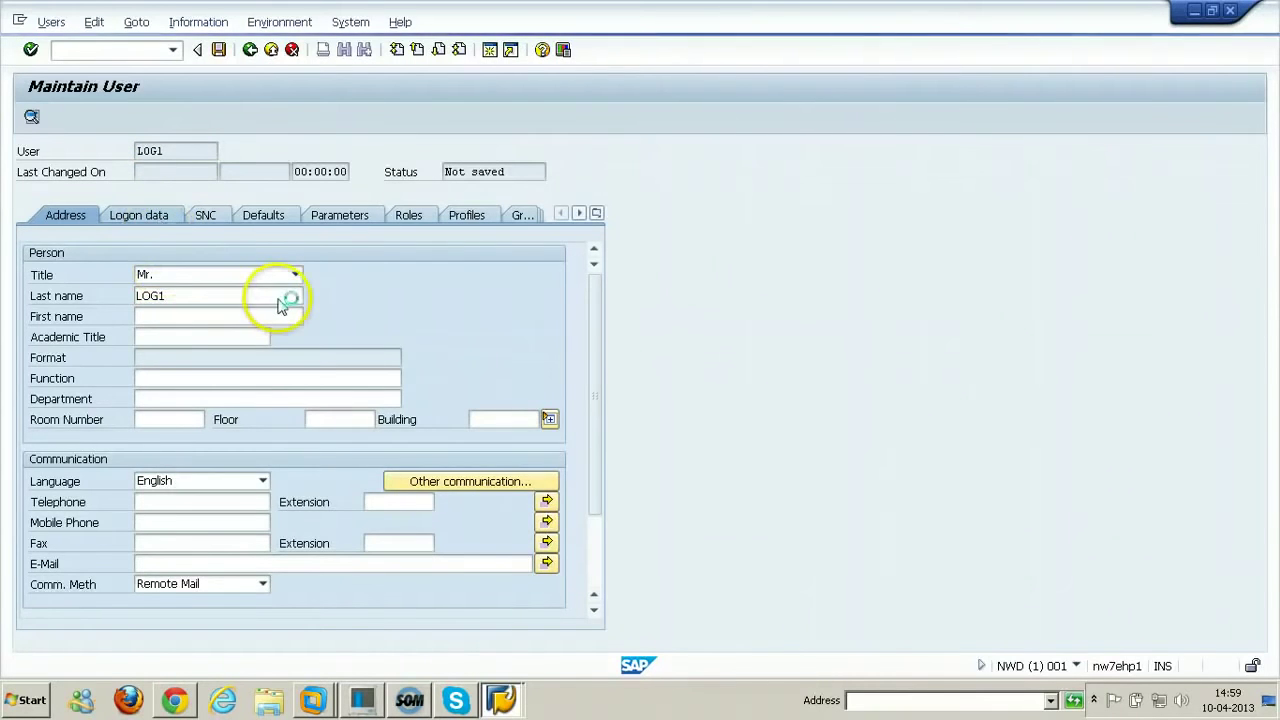
{"action": "left_click", "coordinate": [197, 337]}
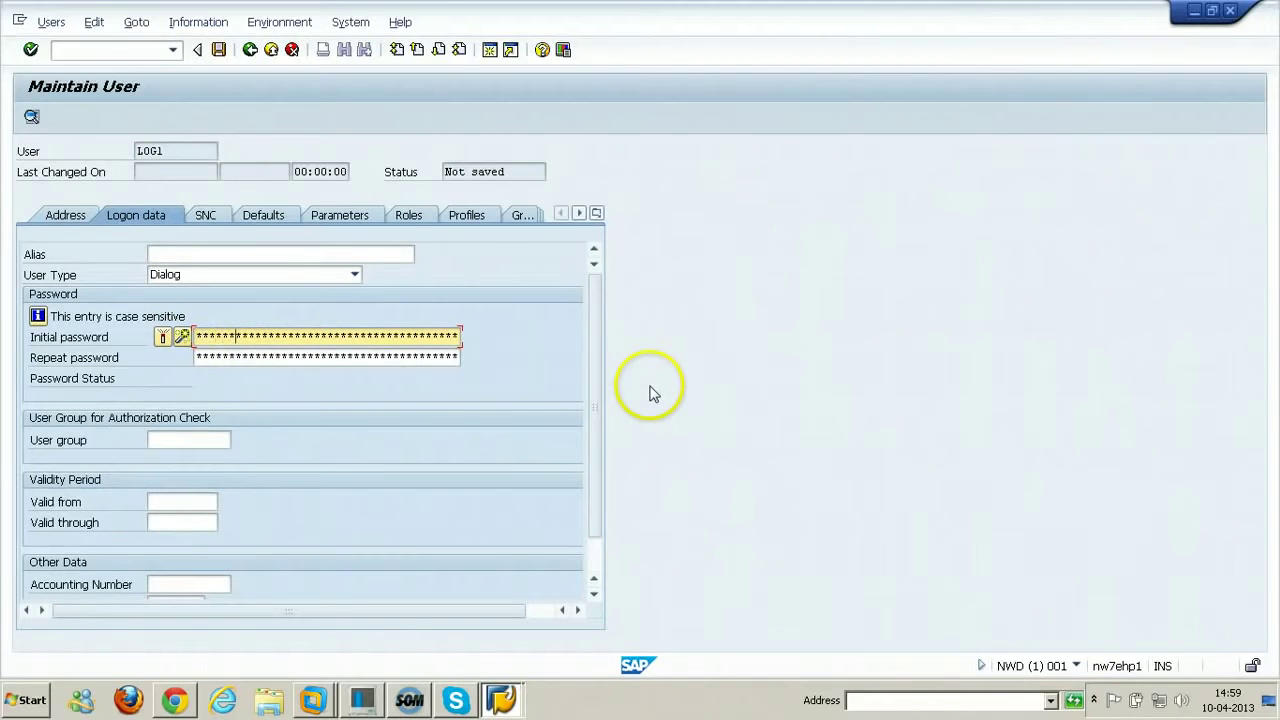
{"action": "key", "text": "Tab"}
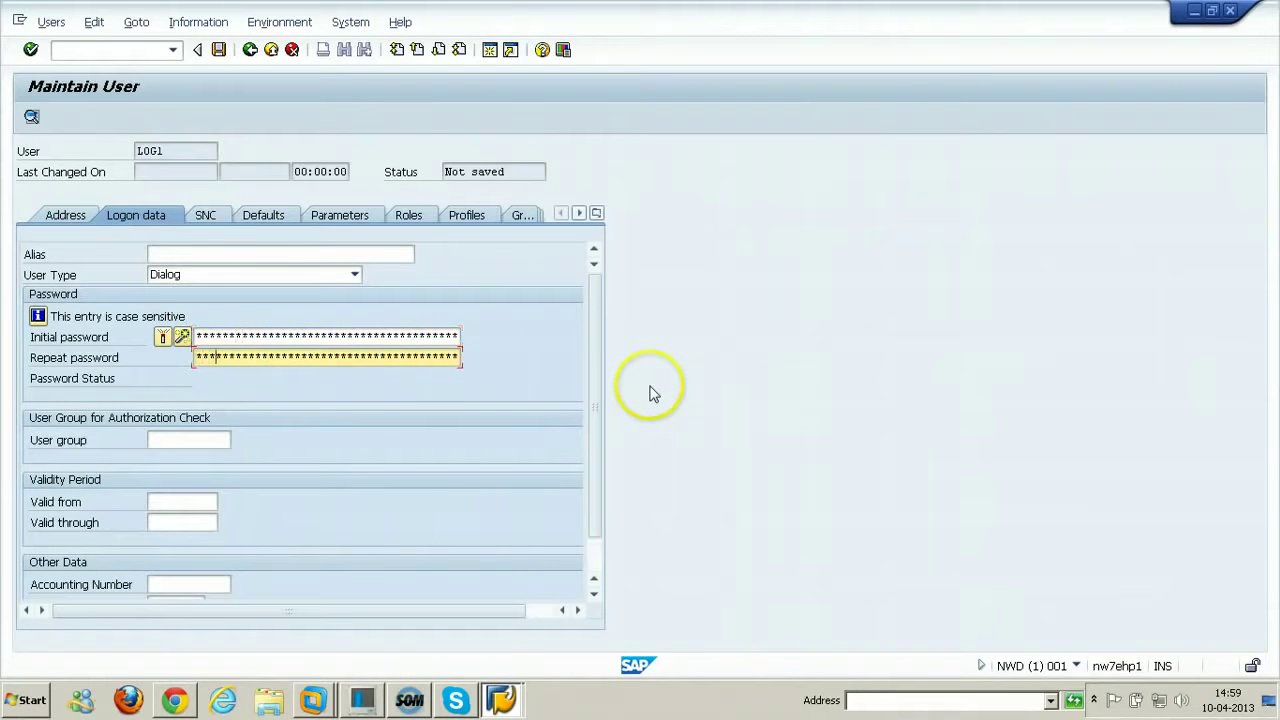
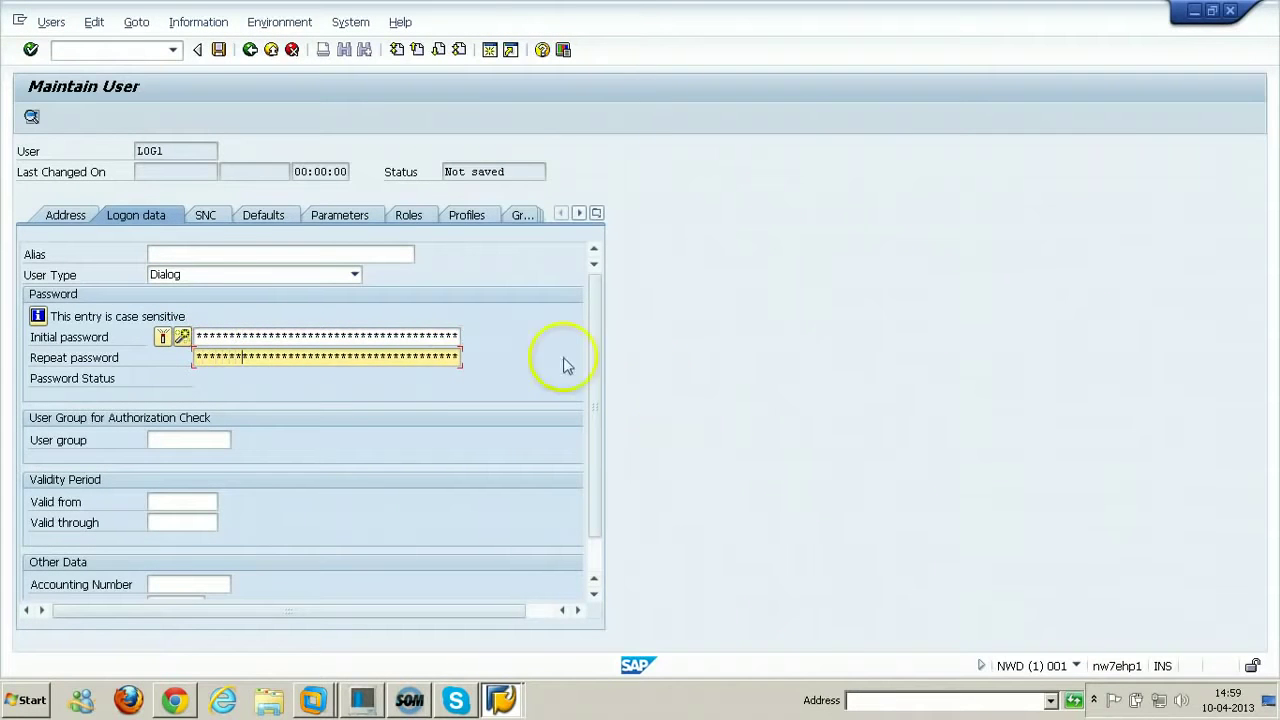
{"action": "left_click", "coordinate": [218, 50]}
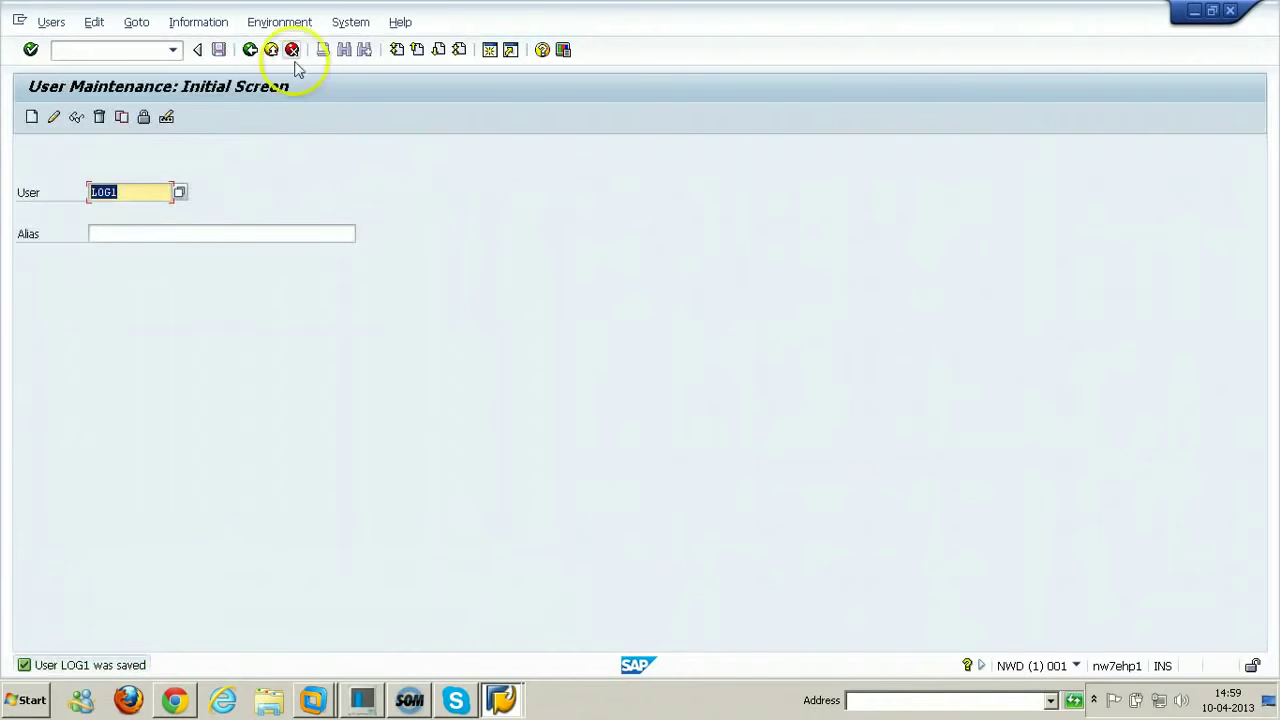
Step: Log off, then log on to Netweaver 7.0 EHP1 as LOG1 with its initial password
{"action": "left_click", "coordinate": [350, 24]}
{"action": "left_click", "coordinate": [388, 294]}
{"action": "left_click", "coordinate": [192, 343]}
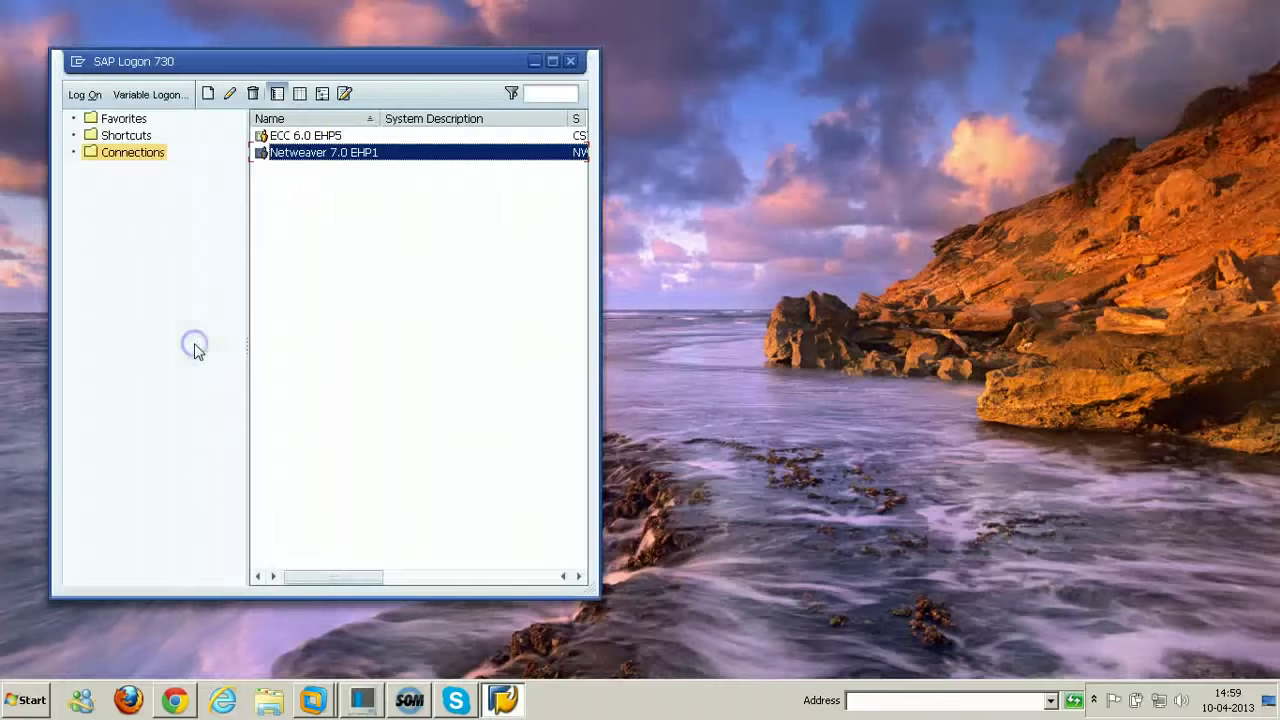
{"action": "double_click", "coordinate": [302, 158]}
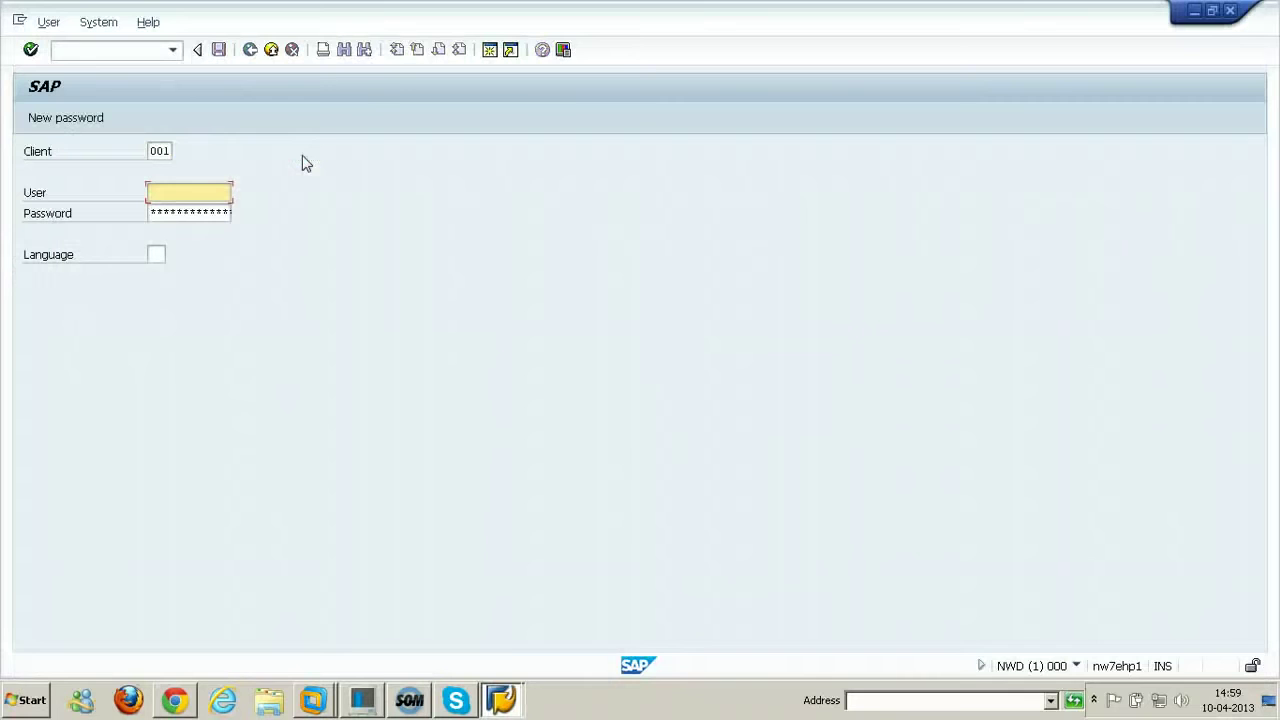
{"action": "type", "text": "log"}
{"action": "type", "text": "1"}
{"action": "key", "text": "Tab"}
{"action": "type", "text": "******"}
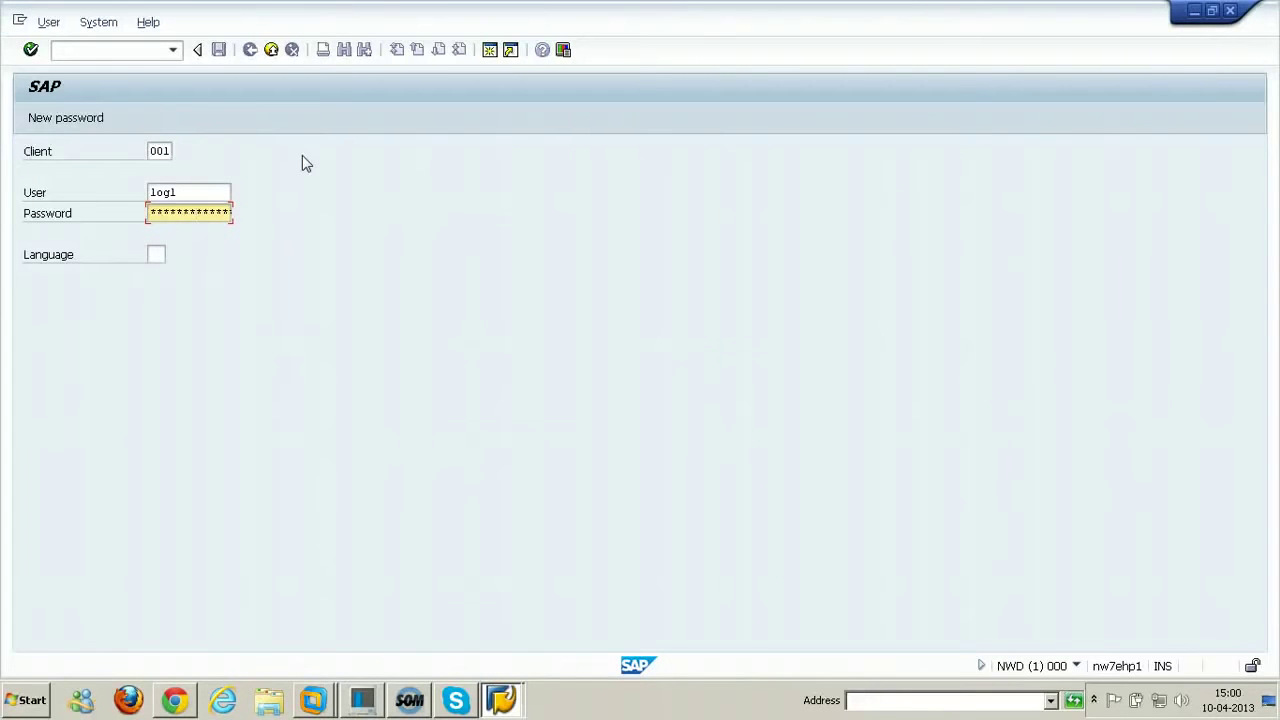
{"action": "key", "text": "Return"}
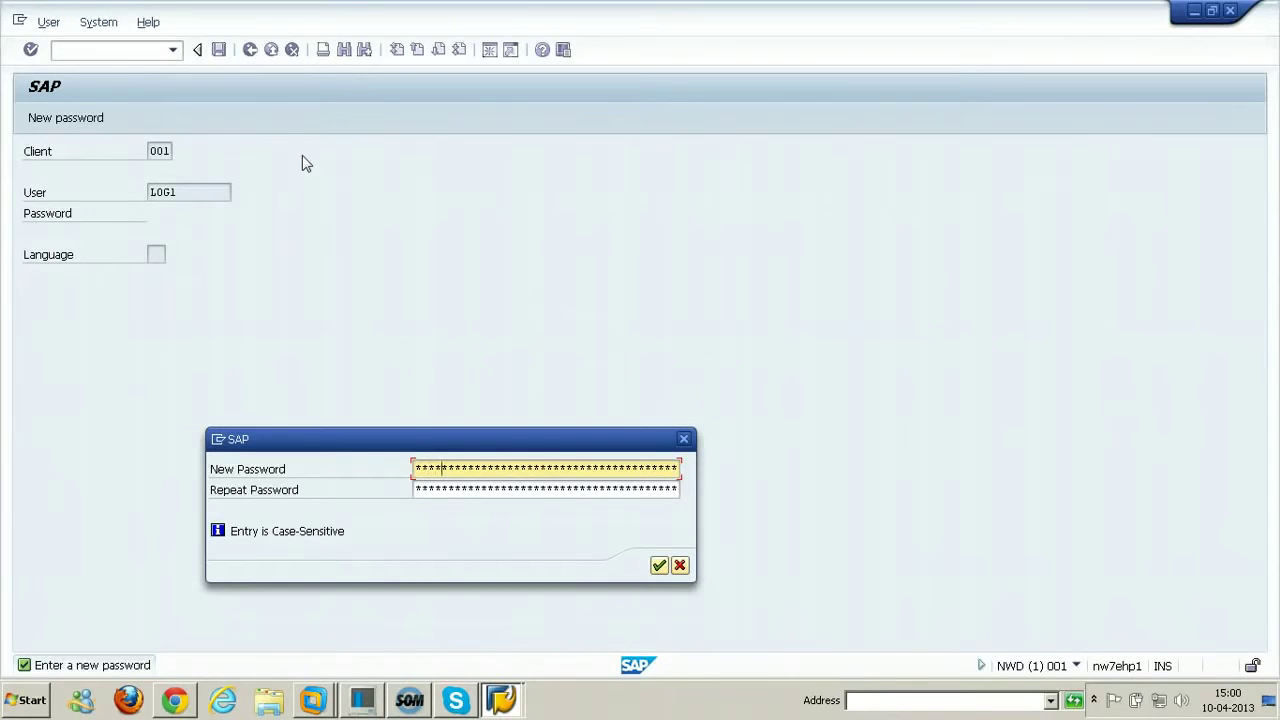
Step: Enter and repeat LOG1's new password, confirm it, and dismiss the copyright notice
{"action": "key", "text": "Tab"}
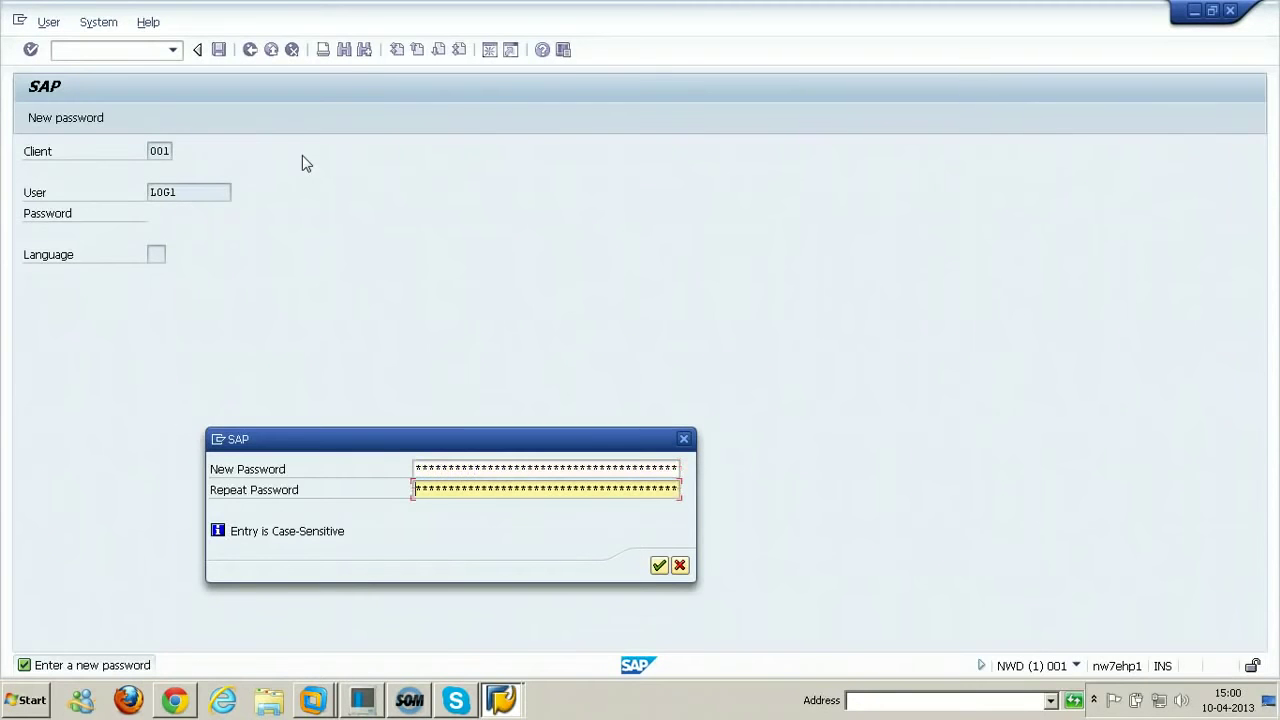
{"action": "key", "text": "BackSpace"}
{"action": "key", "text": "BackSpace"}
{"action": "key", "text": "BackSpace"}
{"action": "key", "text": "Return"}
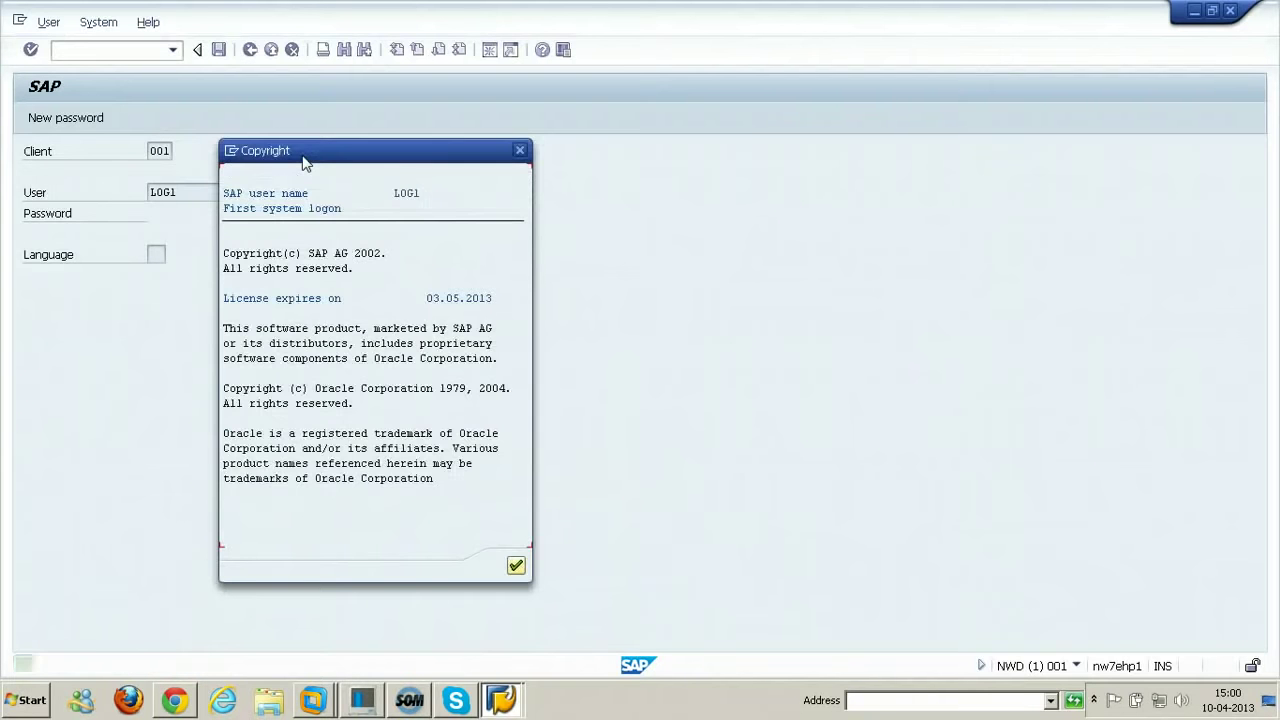
{"action": "key", "text": "Return"}
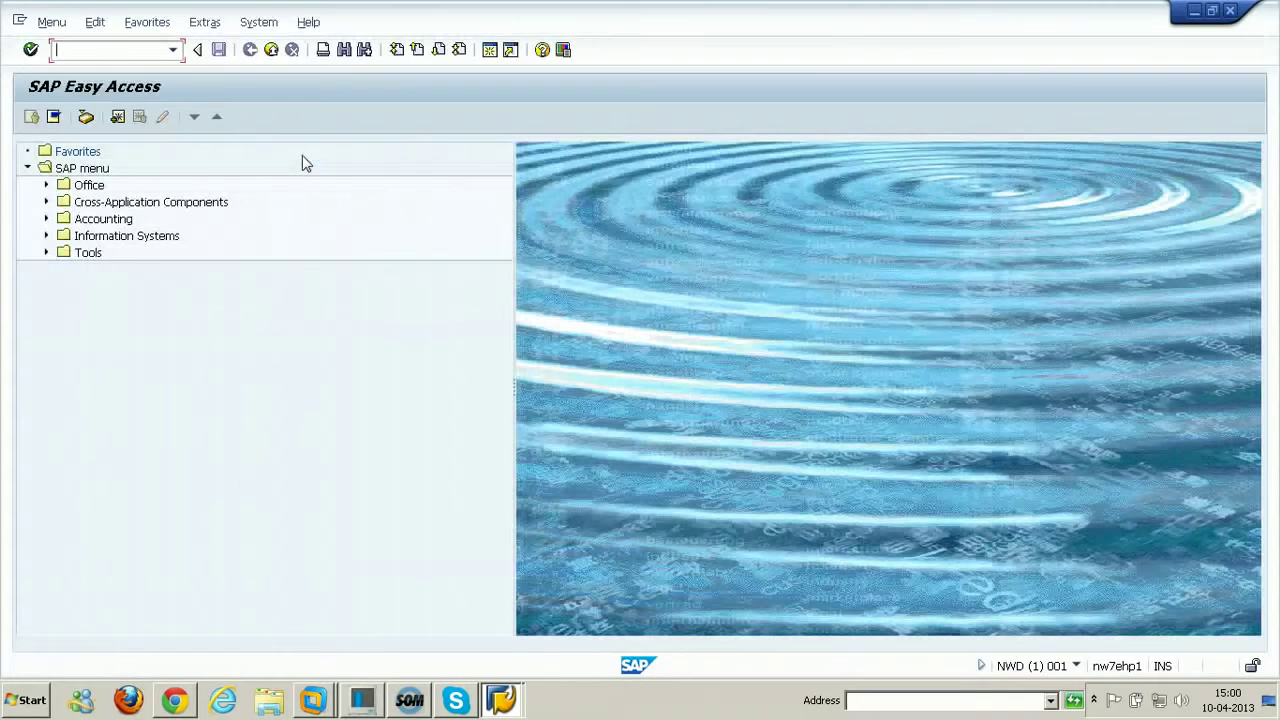
Step: Log off and reopen the Netweaver 7.0 EHP1 logon with user log1 and its password entered
{"action": "left_click", "coordinate": [256, 23]}
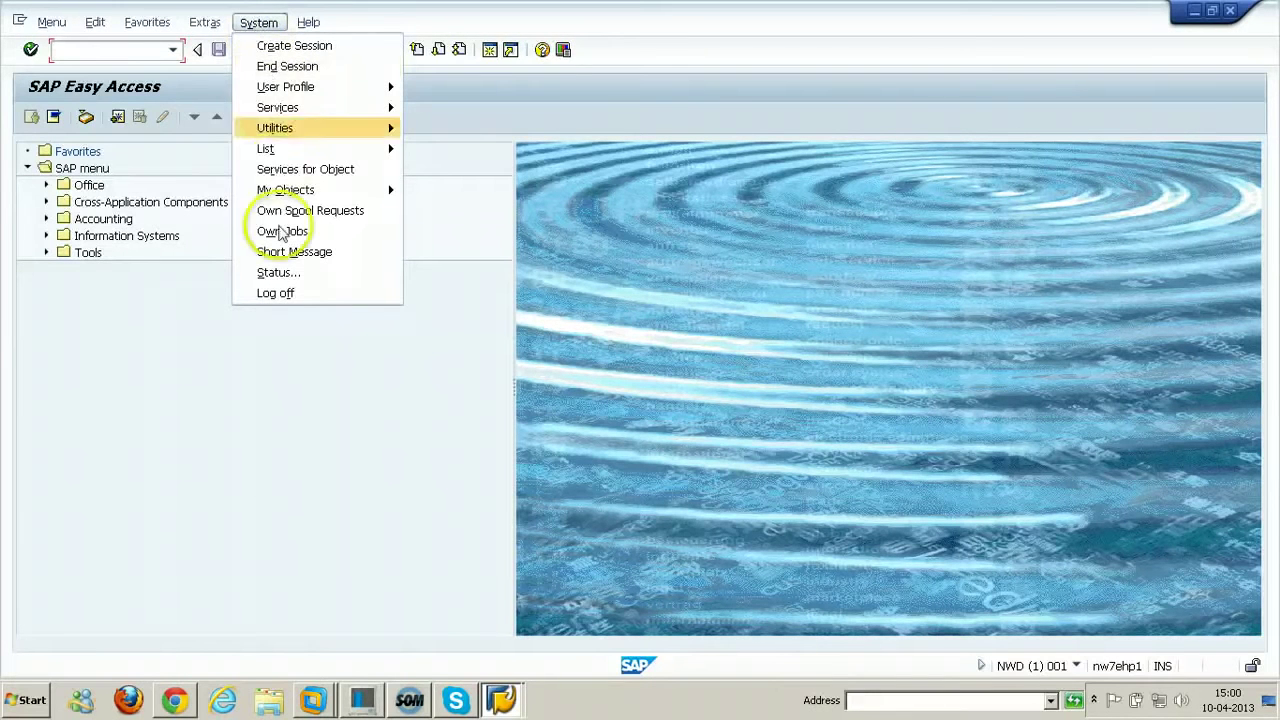
{"action": "left_click", "coordinate": [280, 292]}
{"action": "left_click", "coordinate": [188, 345]}
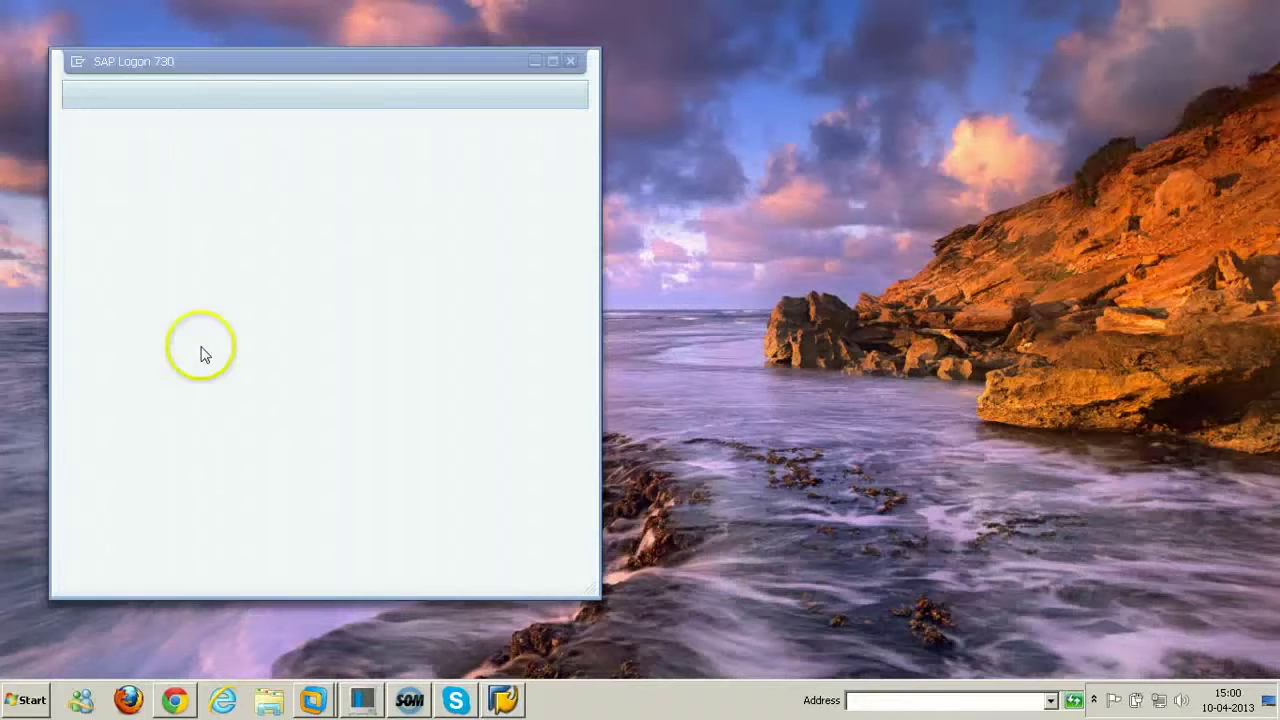
{"action": "double_click", "coordinate": [314, 158]}
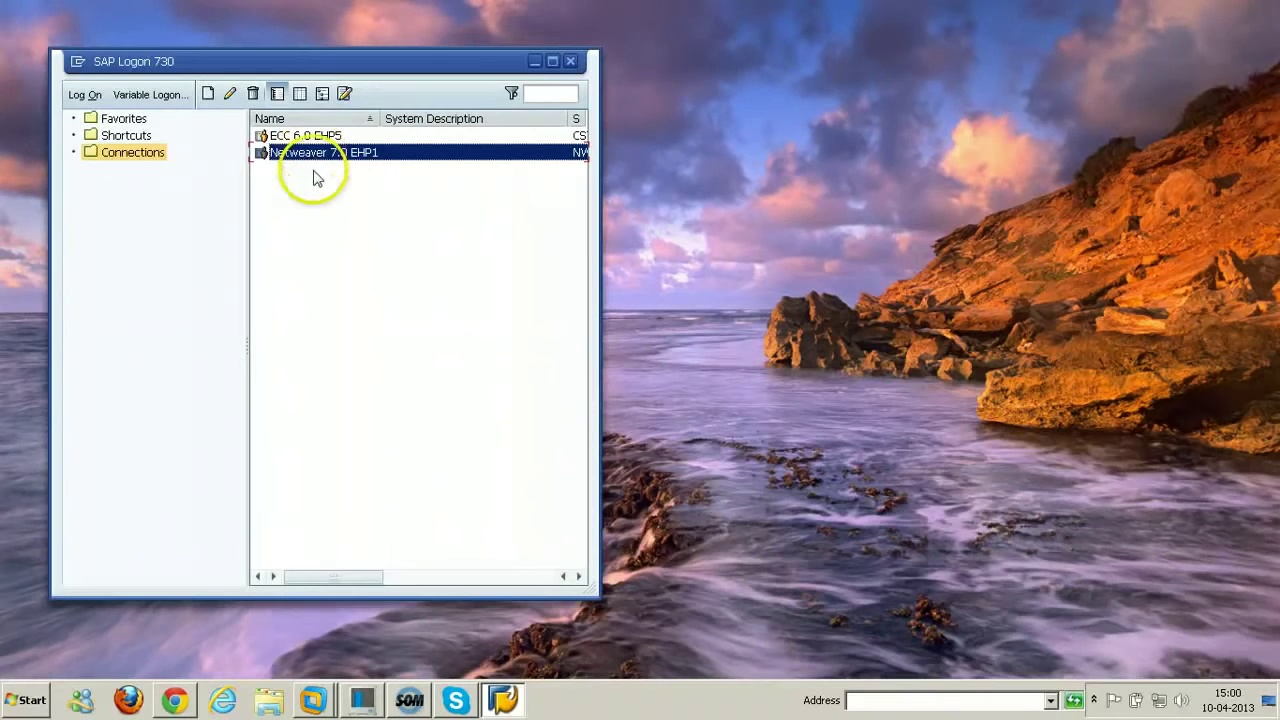
{"action": "type", "text": "l"}
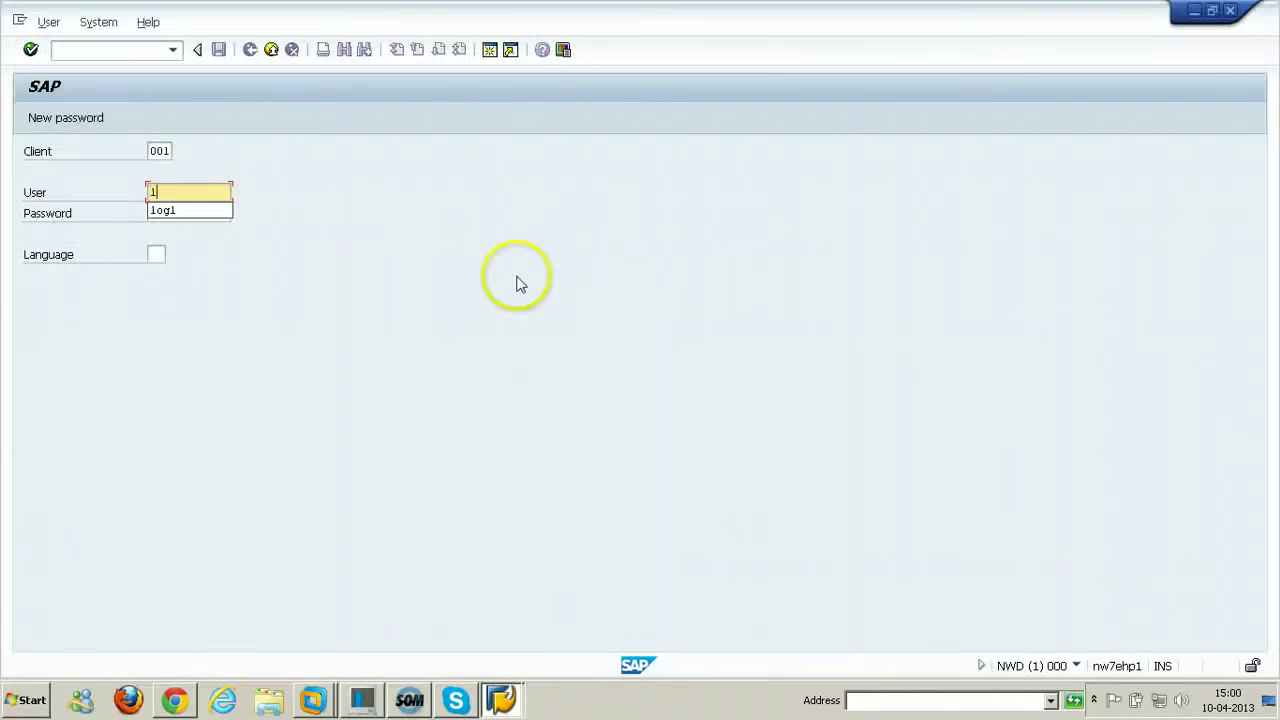
{"action": "type", "text": "og1"}
{"action": "key", "text": "Tab"}
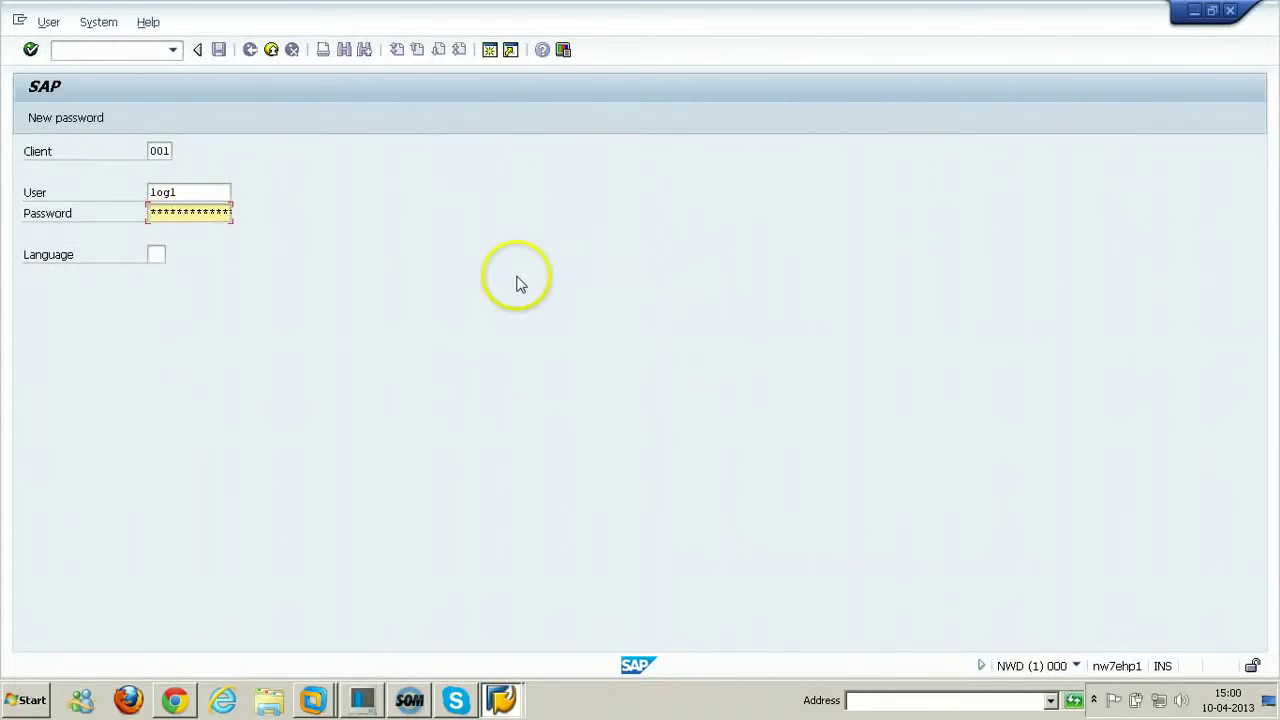
{"action": "type", "text": "***"}
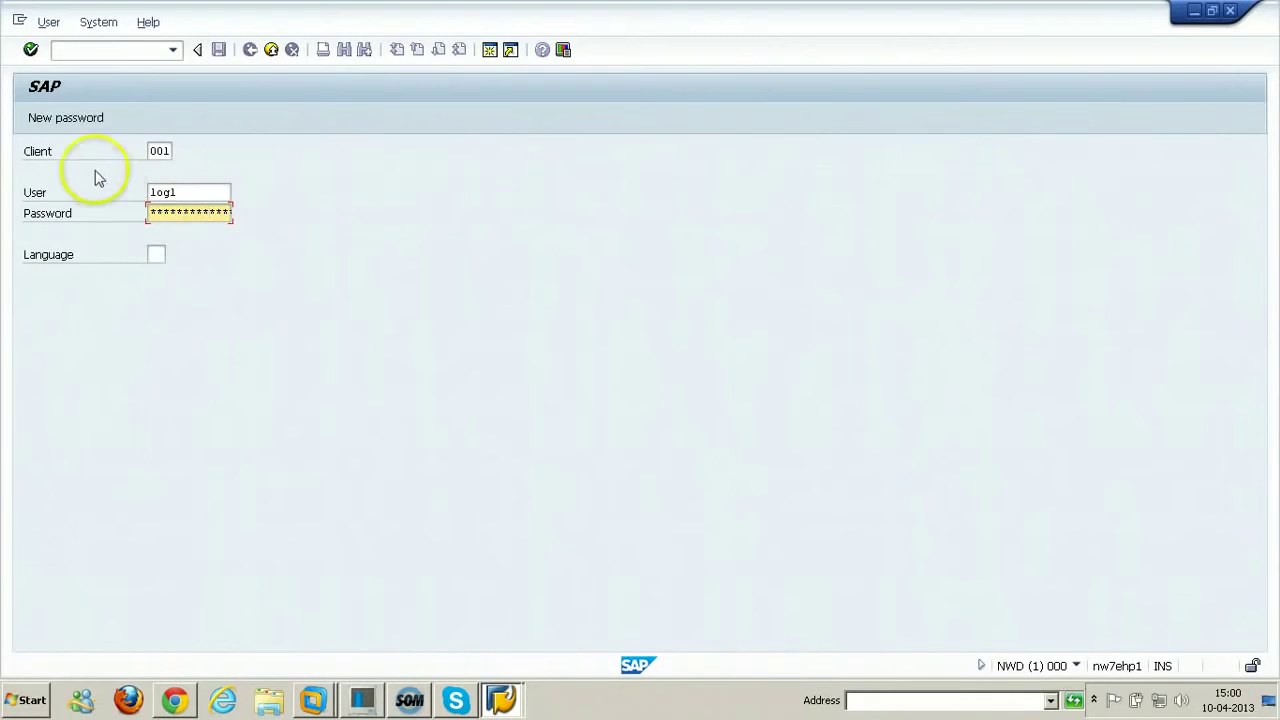
Step: Request a new password for LOG1 from the logon screen
{"action": "left_click", "coordinate": [78, 124]}
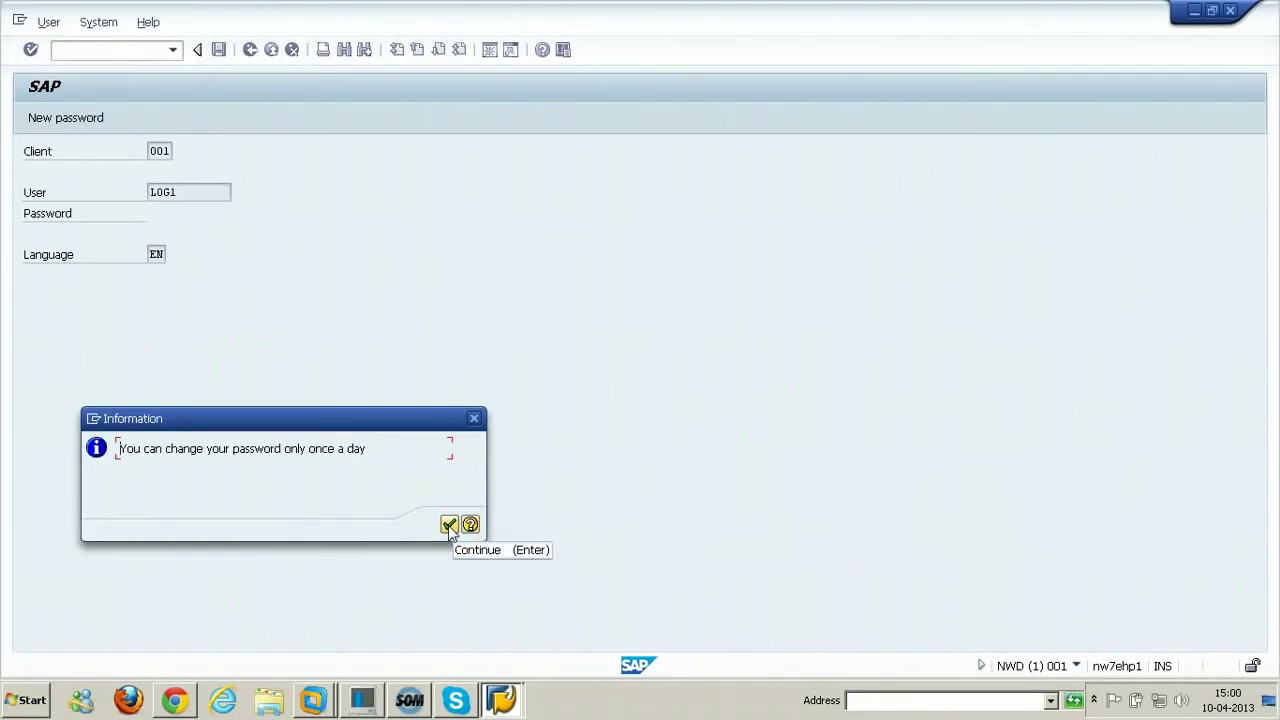
Step: Acknowledge the once-a-day password notice and bring up the System menu
{"action": "left_click", "coordinate": [449, 526]}
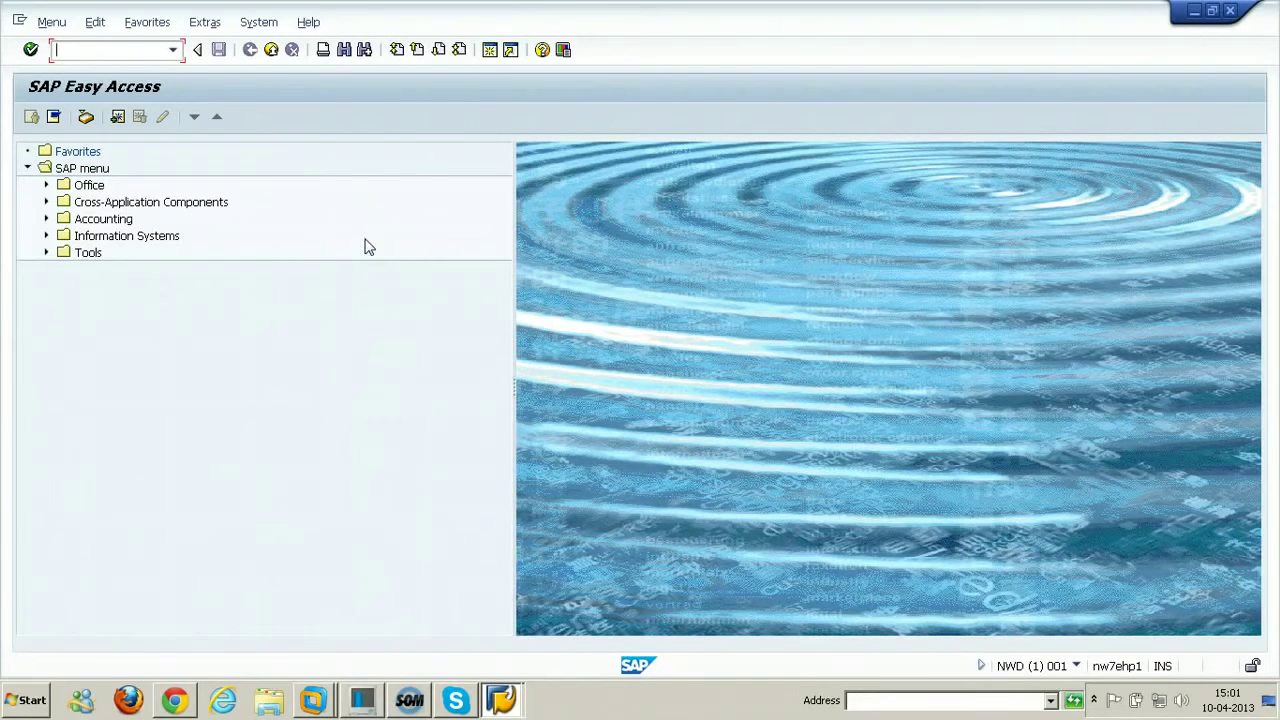
{"action": "left_click", "coordinate": [252, 22]}
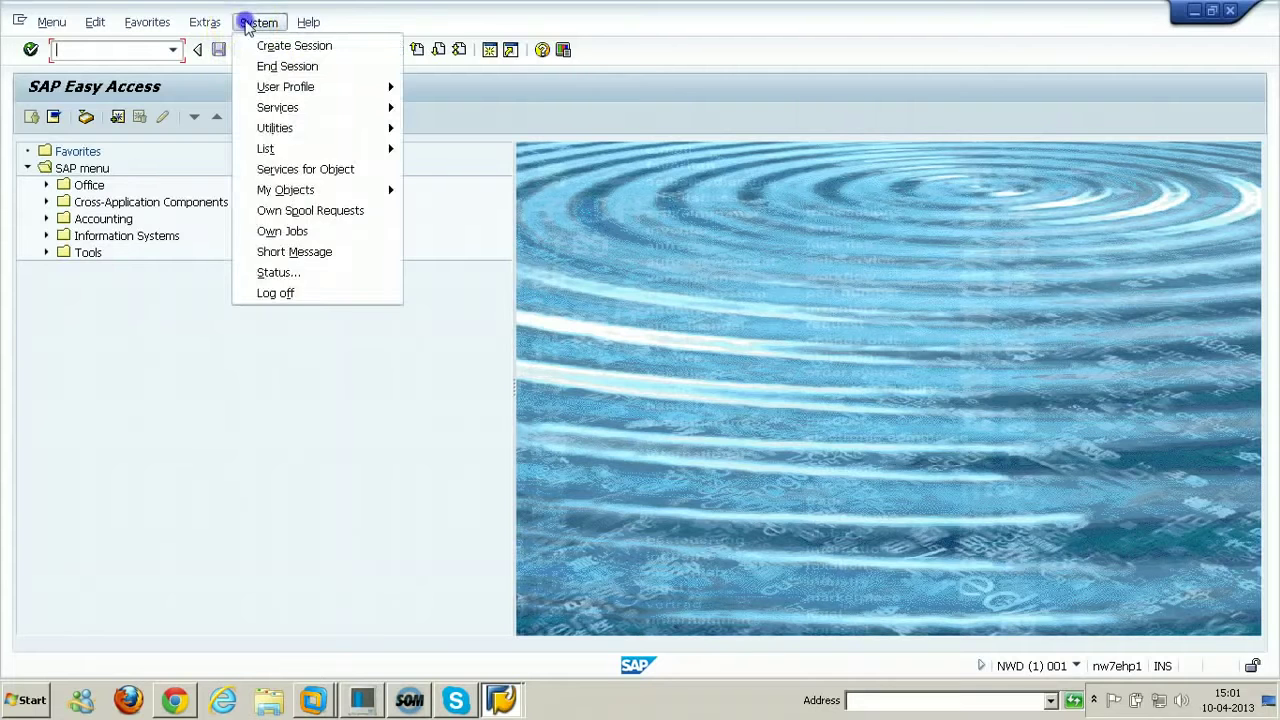
Step: Log off and sign back in to Netweaver 7.0 EHP1 as a previously used user from autocomplete
{"action": "left_click", "coordinate": [287, 296]}
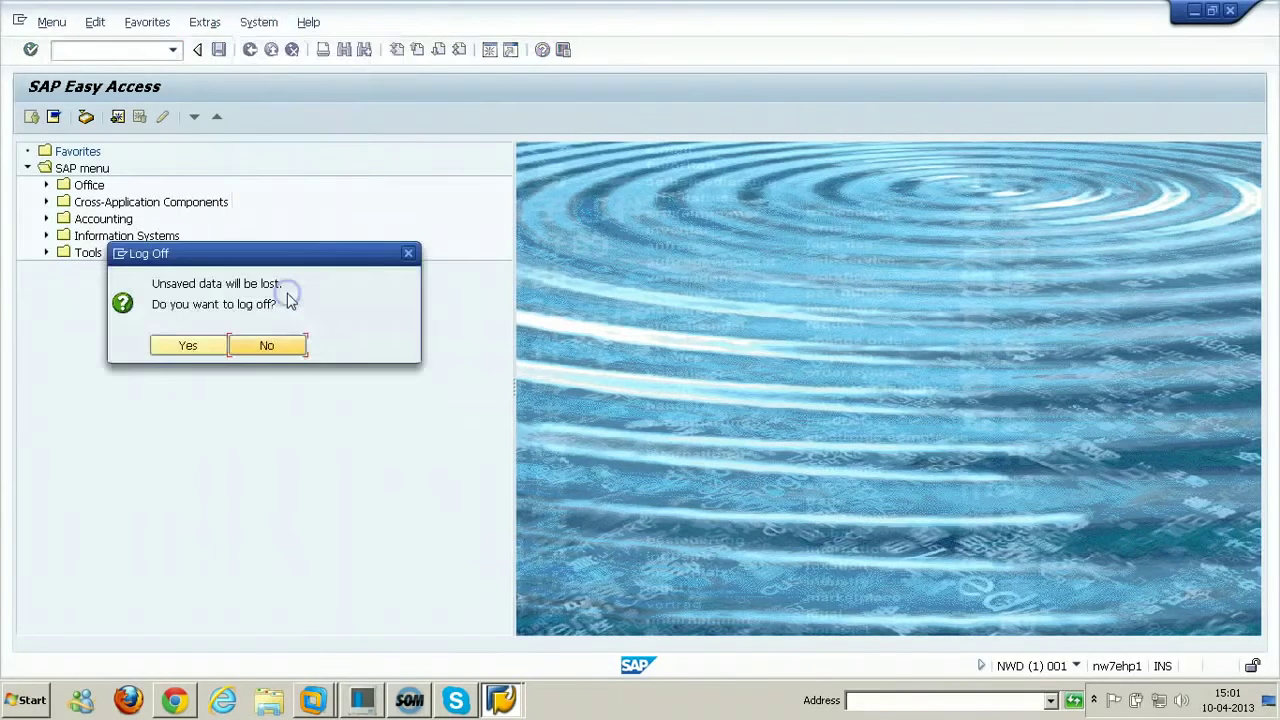
{"action": "left_click", "coordinate": [183, 352]}
{"action": "left_click", "coordinate": [309, 155]}
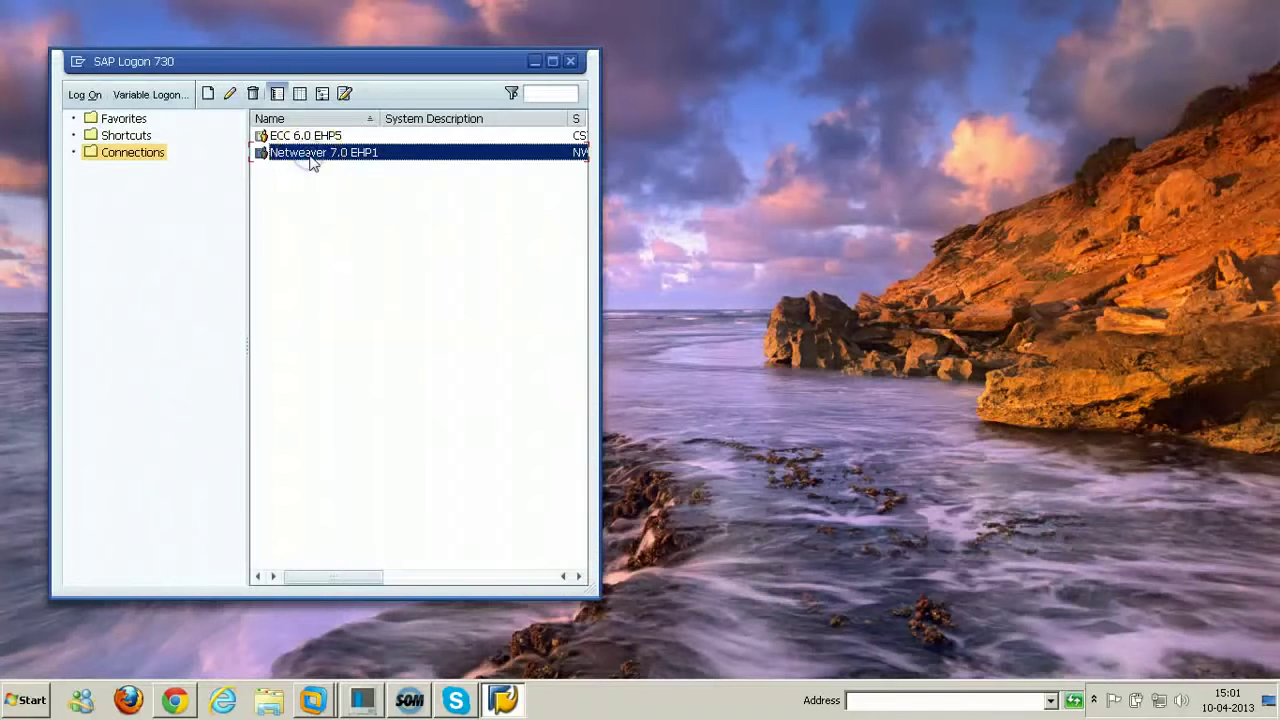
{"action": "left_click", "coordinate": [554, 241]}
{"action": "type", "text": "sap"}
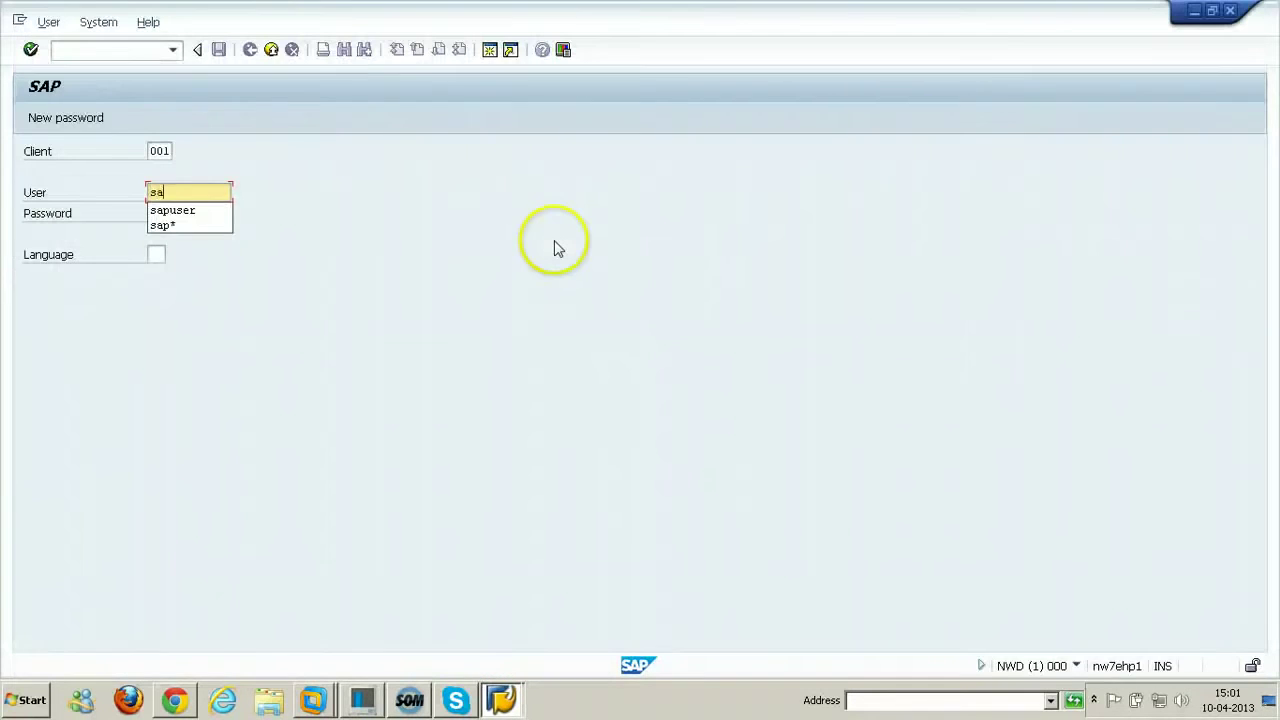
{"action": "key", "text": "Down"}
{"action": "key", "text": "Return"}
{"action": "key", "text": "Tab"}
{"action": "type", "text": "***"}
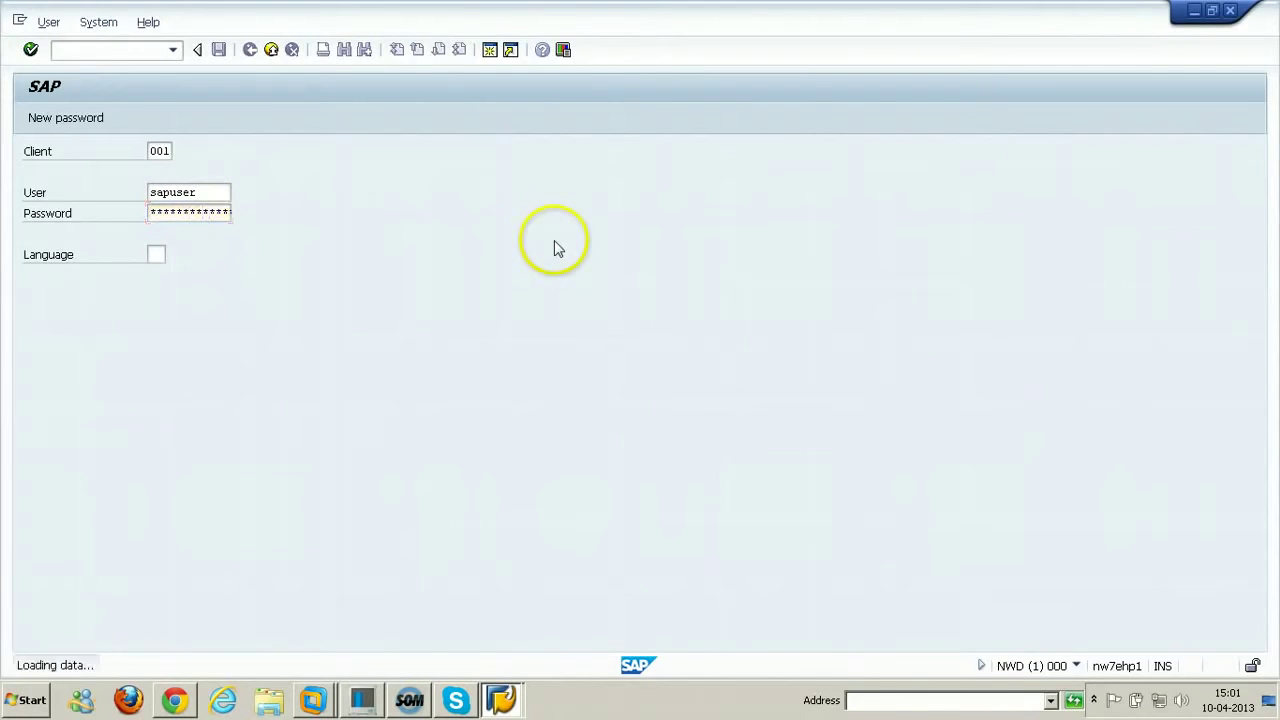
{"action": "key", "text": "Return"}
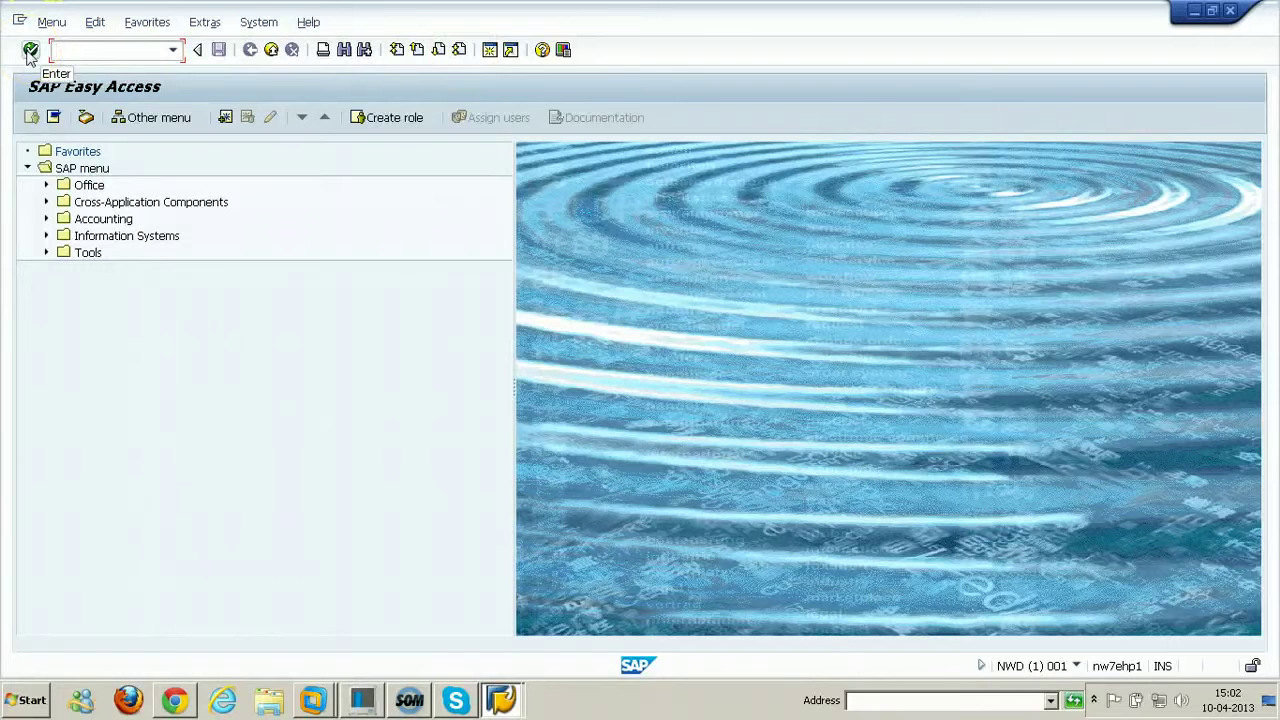
Step: Focus the command field, hide and reshow it, then bring up the System menu
{"action": "left_click", "coordinate": [97, 48]}
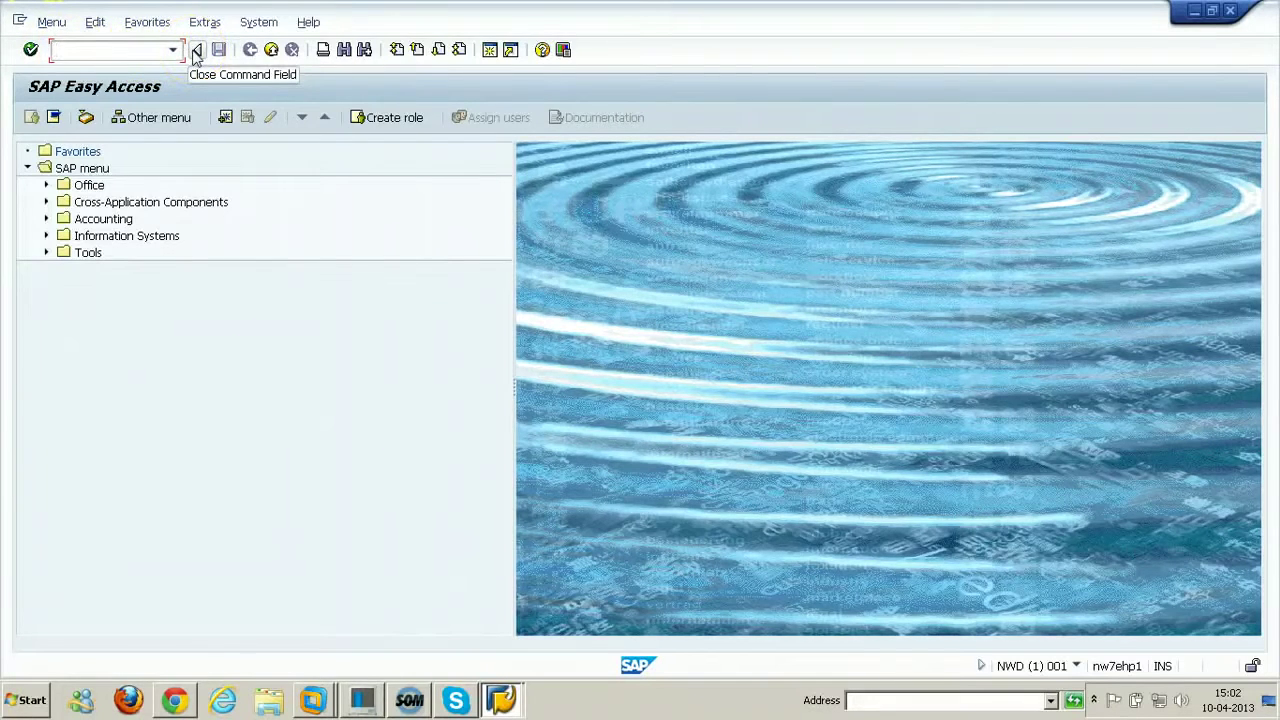
{"action": "left_click", "coordinate": [196, 50]}
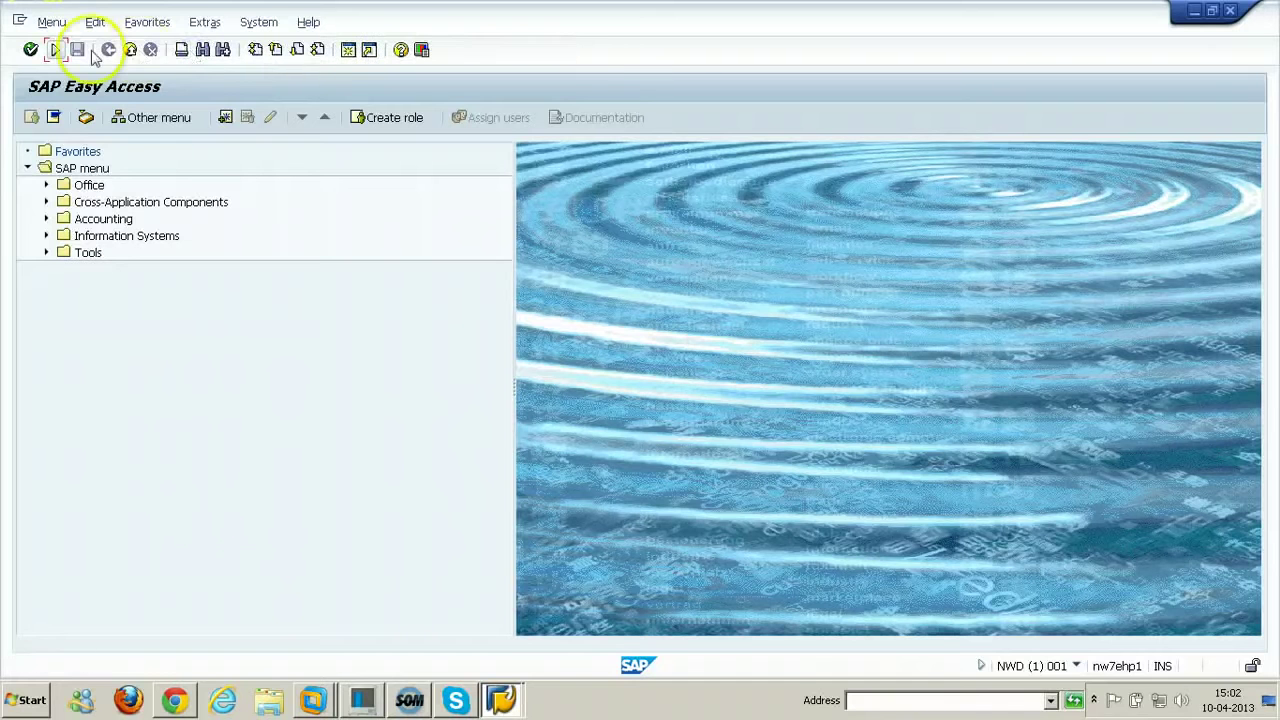
{"action": "left_click", "coordinate": [55, 50]}
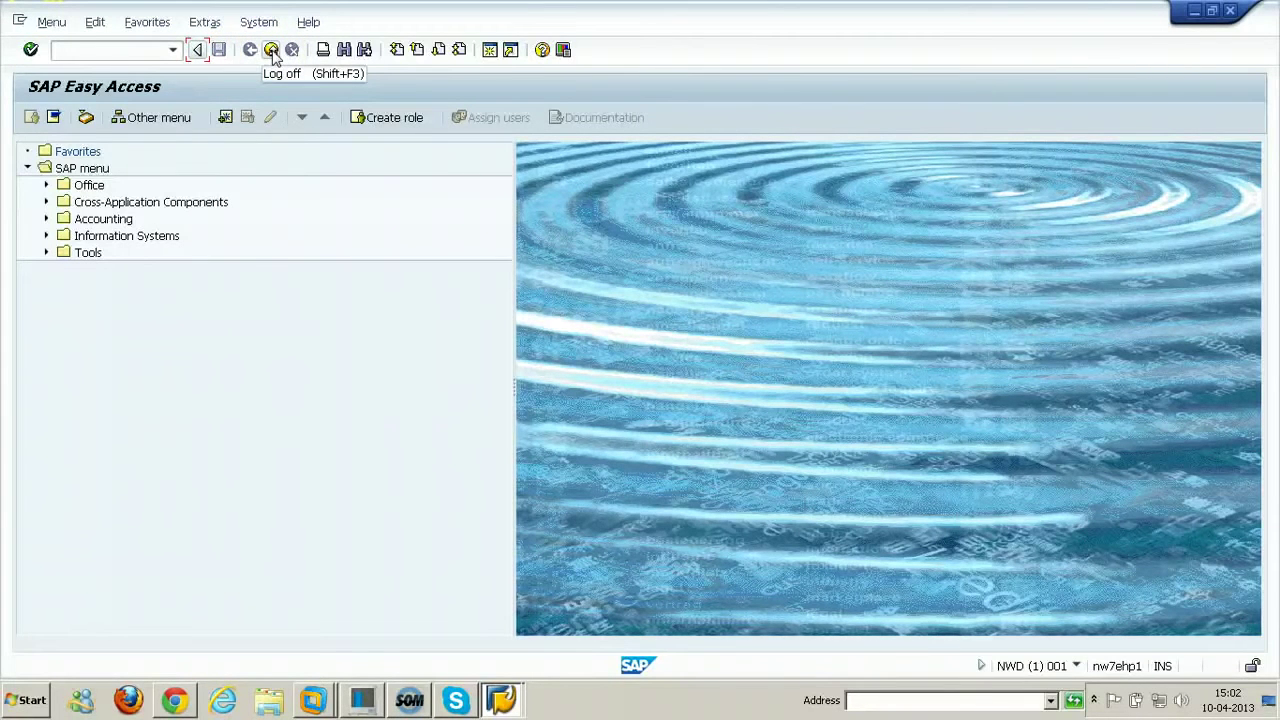
{"action": "left_click", "coordinate": [262, 24]}
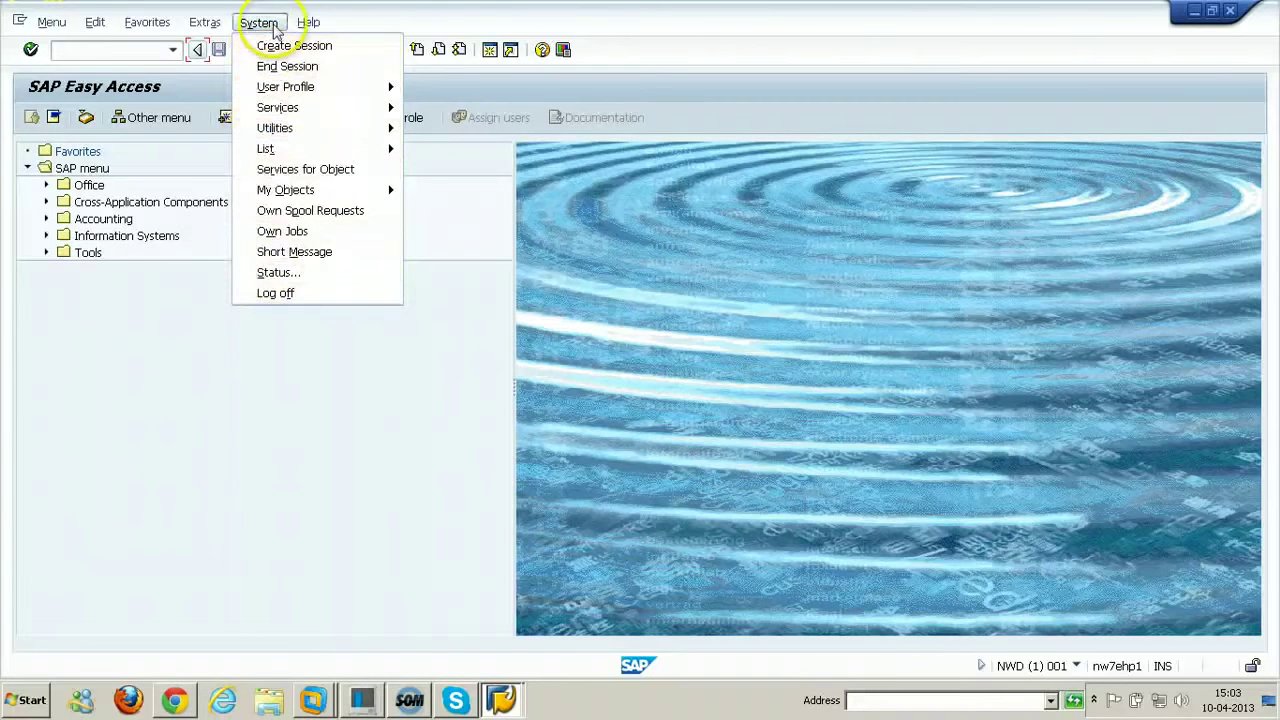
Step: Close the open System menu without logging off, staying on SAP Easy Access
{"action": "left_click", "coordinate": [279, 300]}
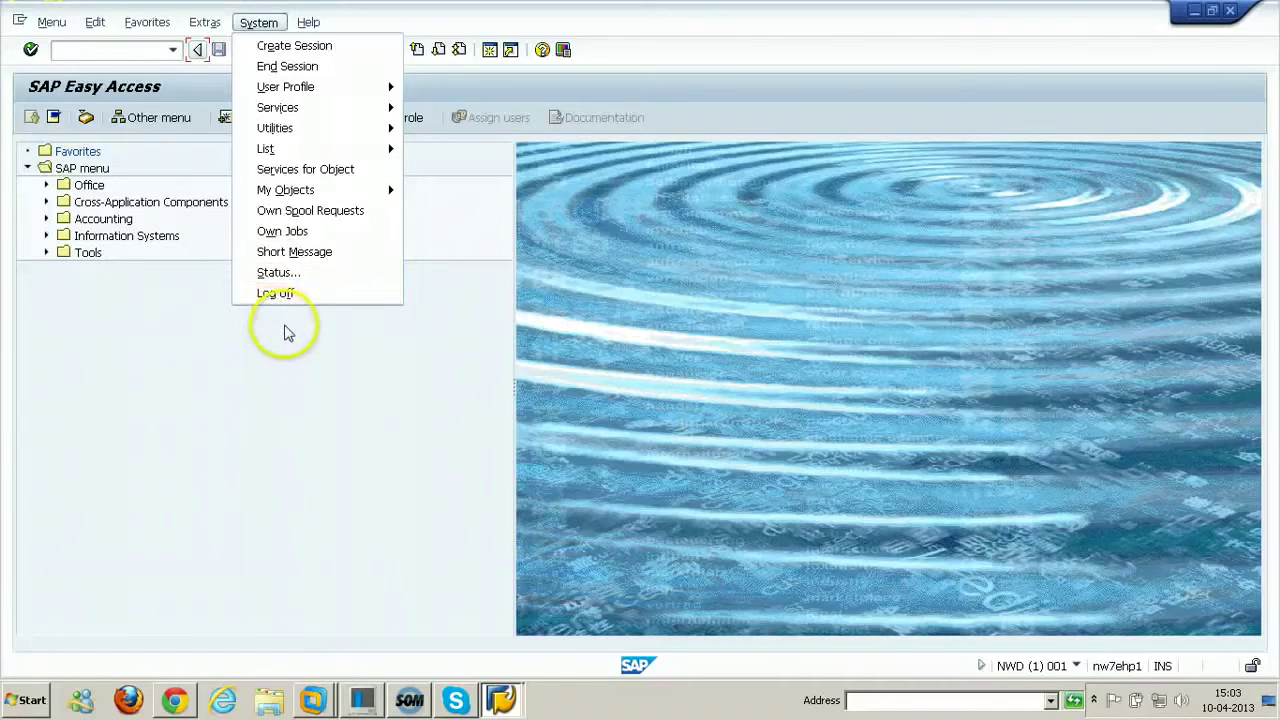
{"action": "left_click", "coordinate": [284, 332]}
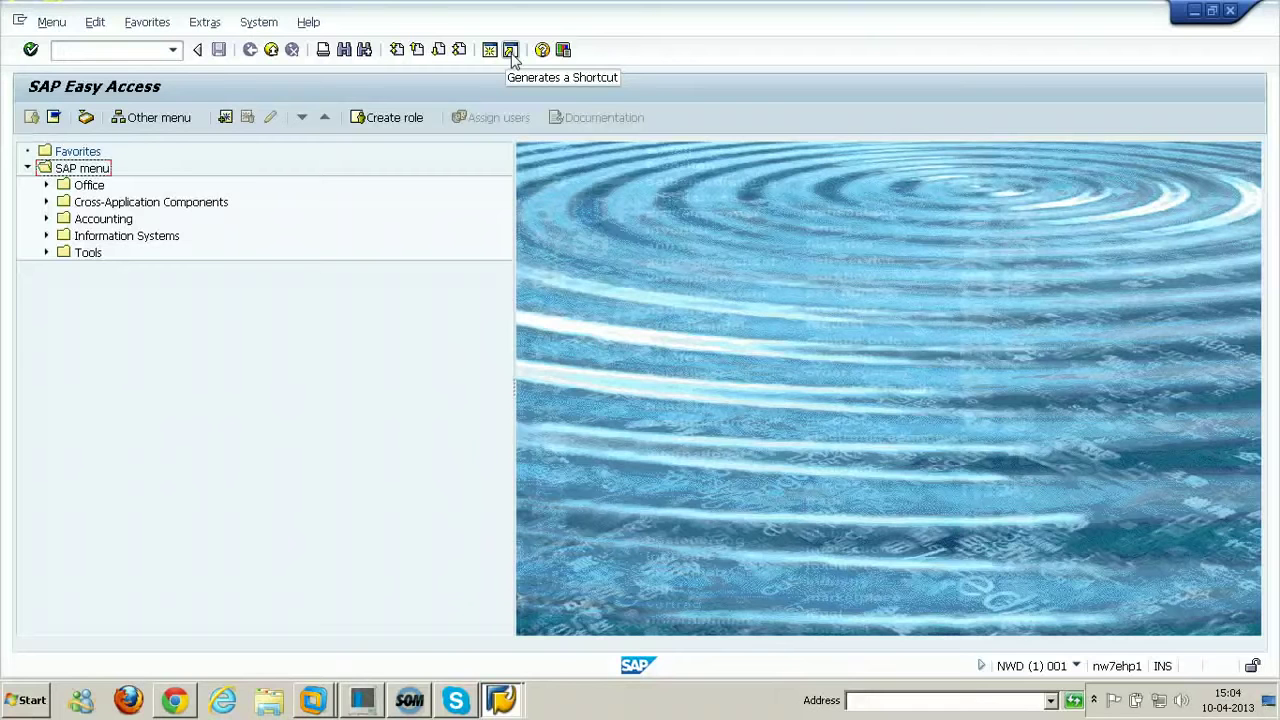
{"action": "left_click", "coordinate": [541, 50]}
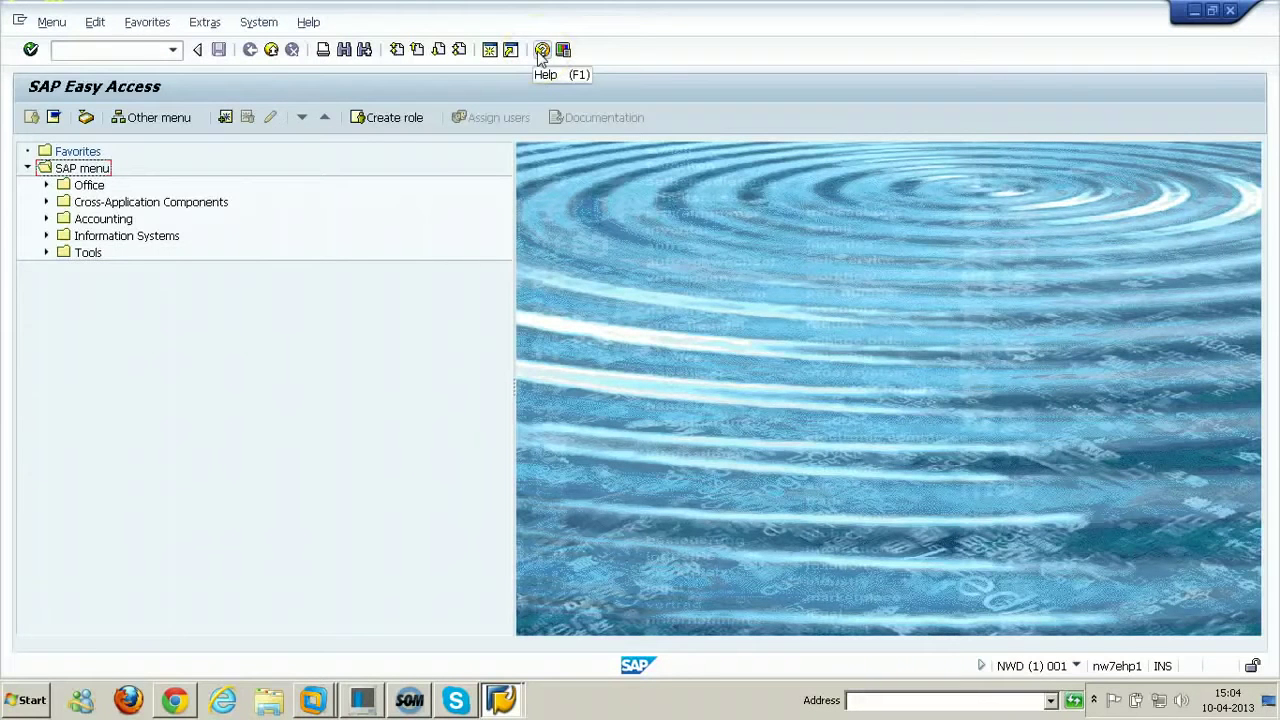
{"action": "left_click", "coordinate": [561, 50]}
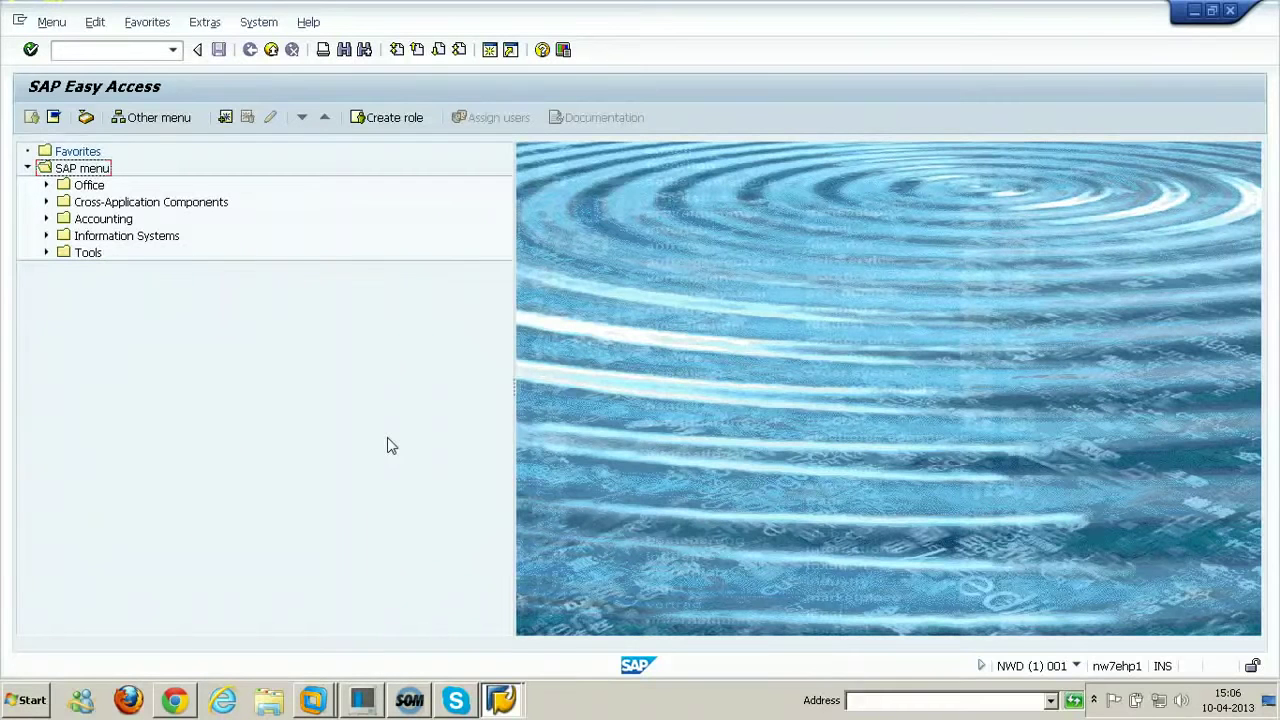
Step: Expand Tools › Administration › Monitor › System Monitoring and select Process Overview
{"action": "left_click", "coordinate": [46, 253]}
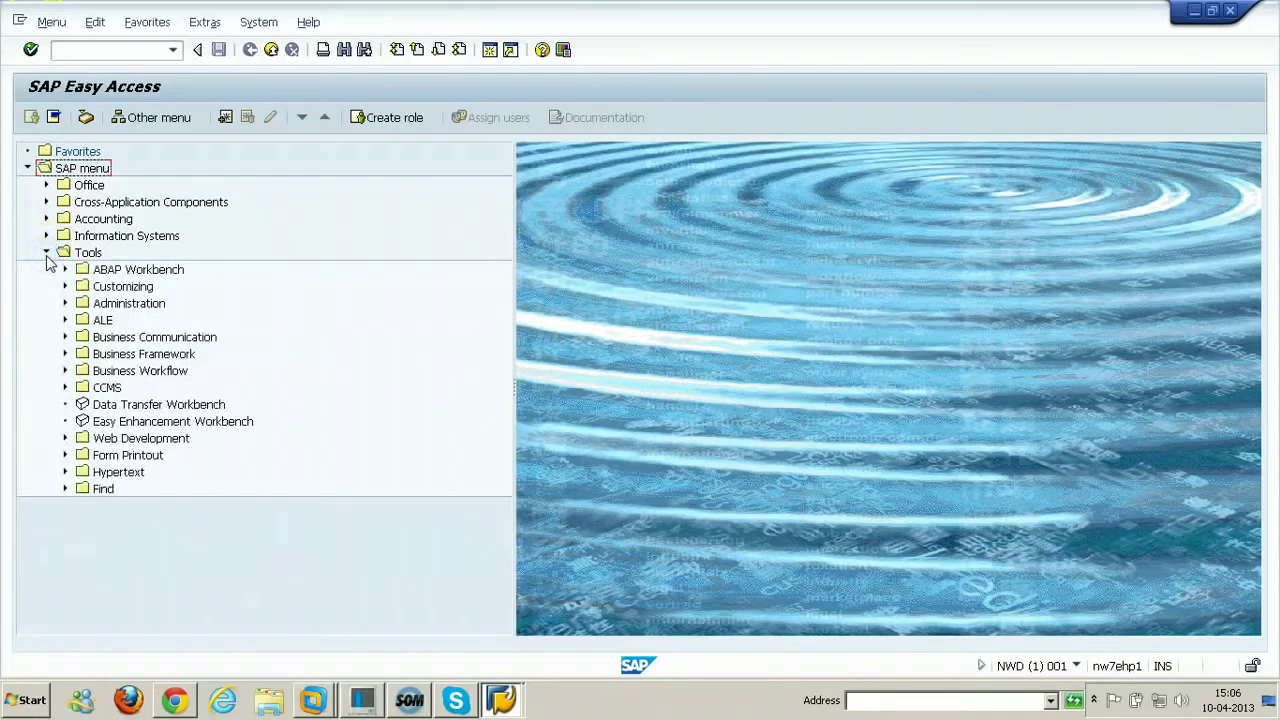
{"action": "left_click", "coordinate": [65, 303]}
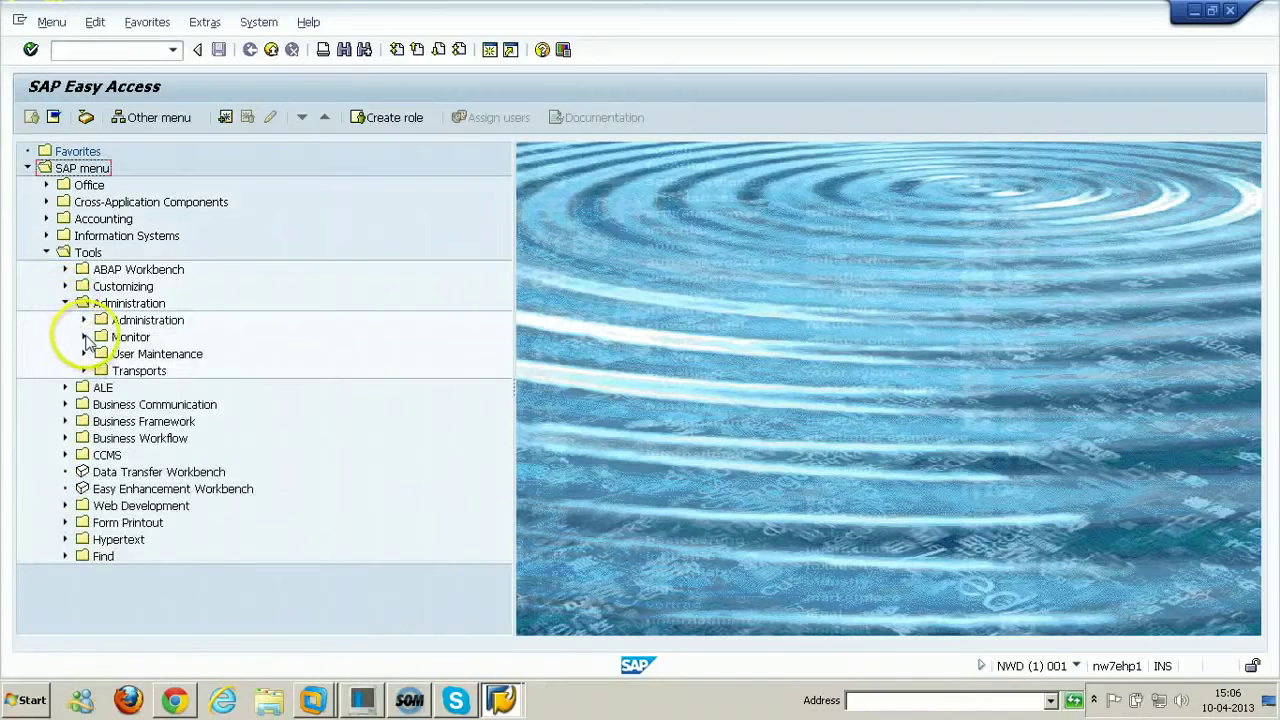
{"action": "left_click", "coordinate": [84, 337]}
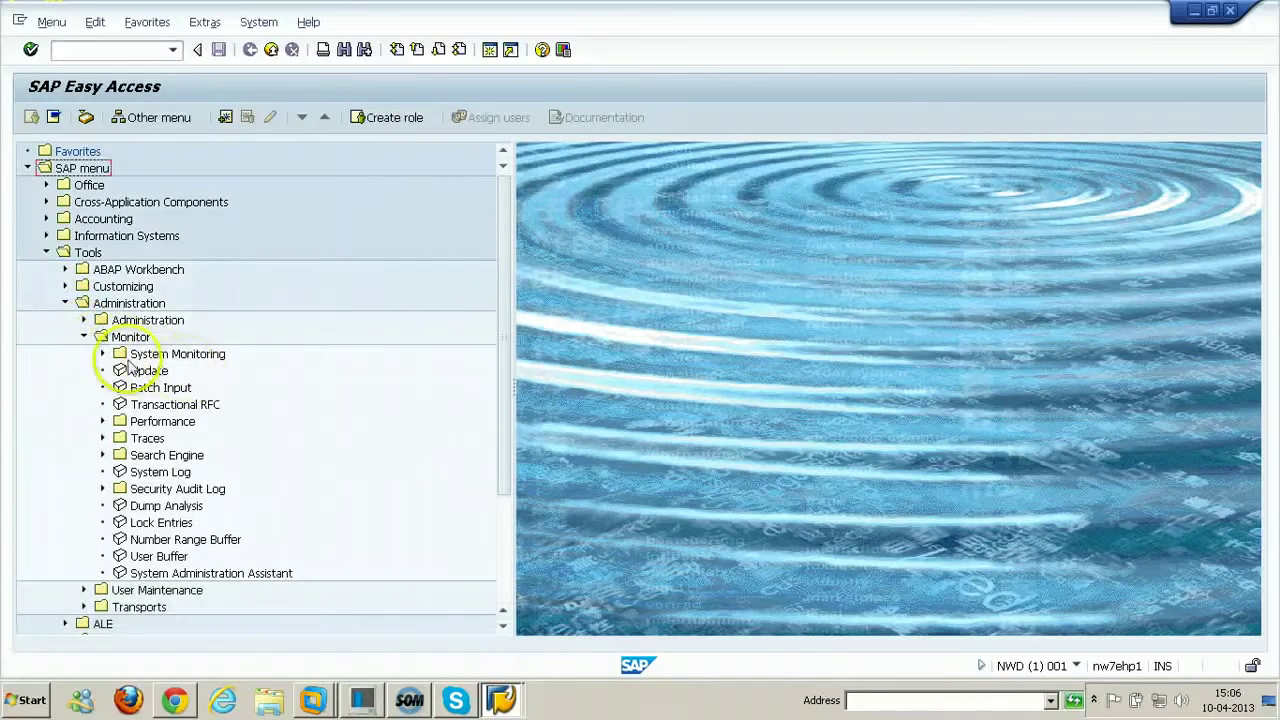
{"action": "left_click", "coordinate": [103, 354]}
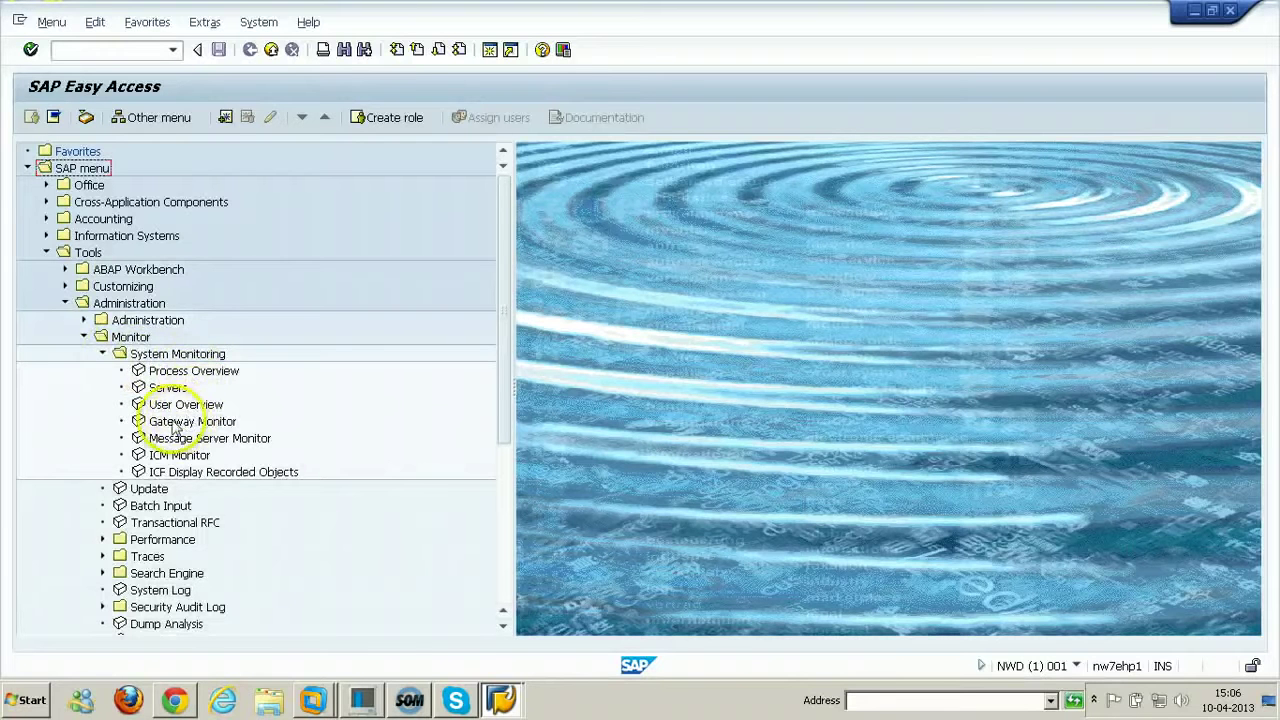
{"action": "left_click", "coordinate": [165, 373]}
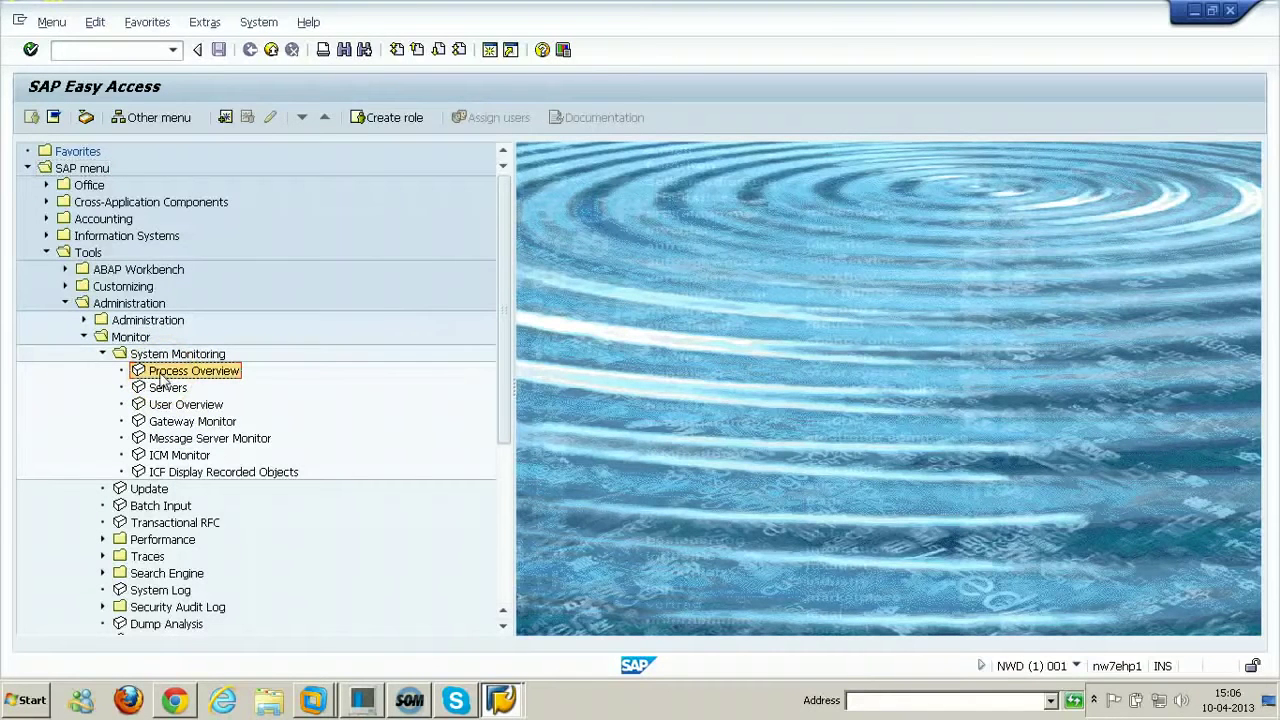
Step: Open Process Overview and display System › Status, which shows transaction SM50
{"action": "double_click", "coordinate": [162, 376]}
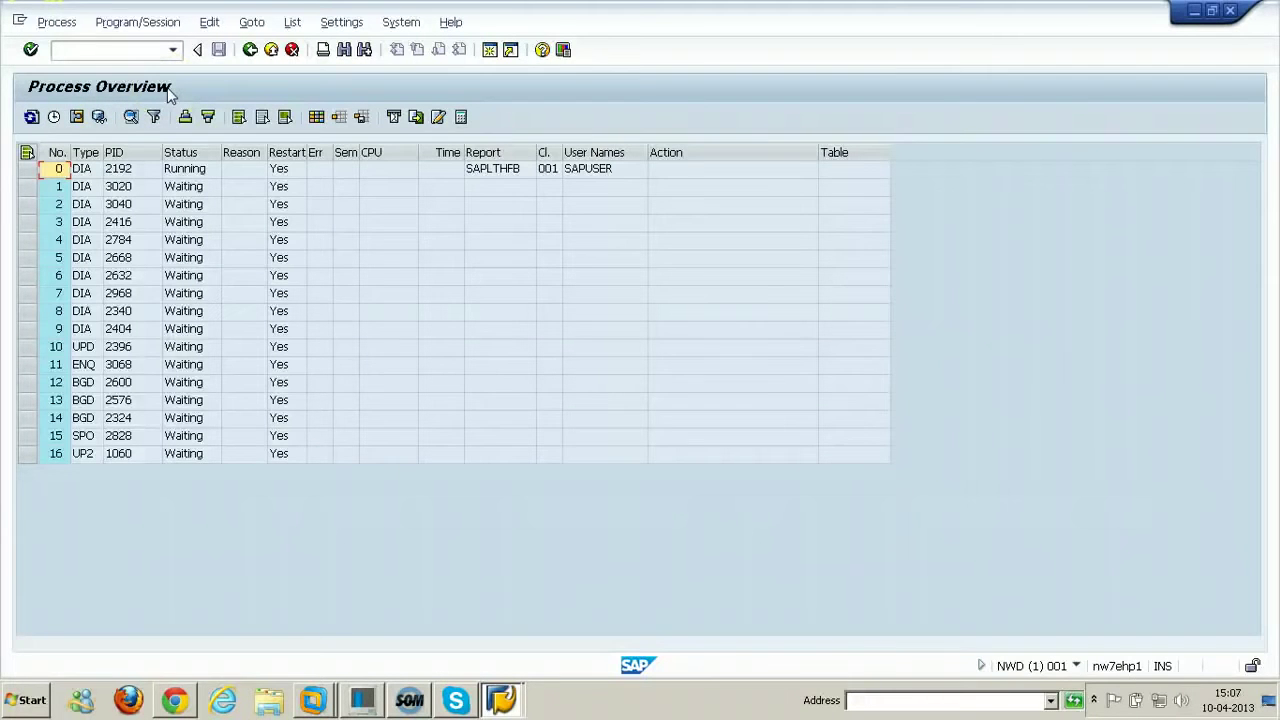
{"action": "left_click", "coordinate": [401, 22]}
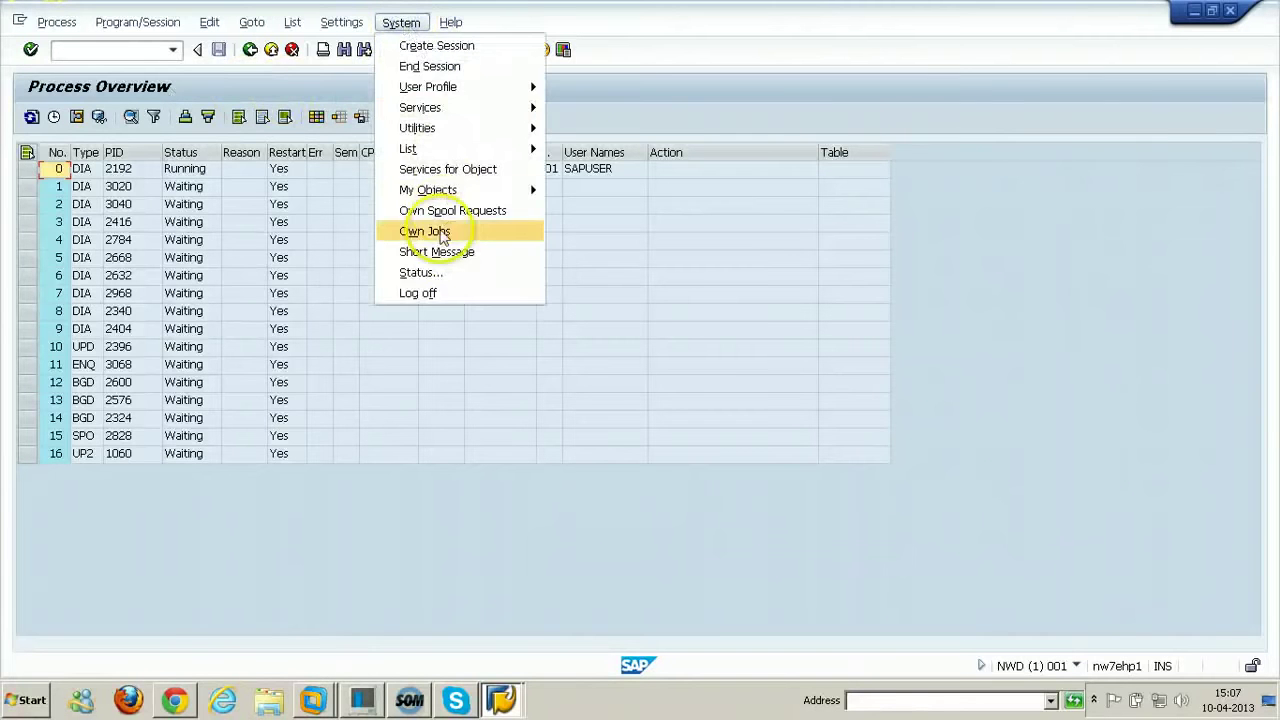
{"action": "left_click", "coordinate": [428, 276]}
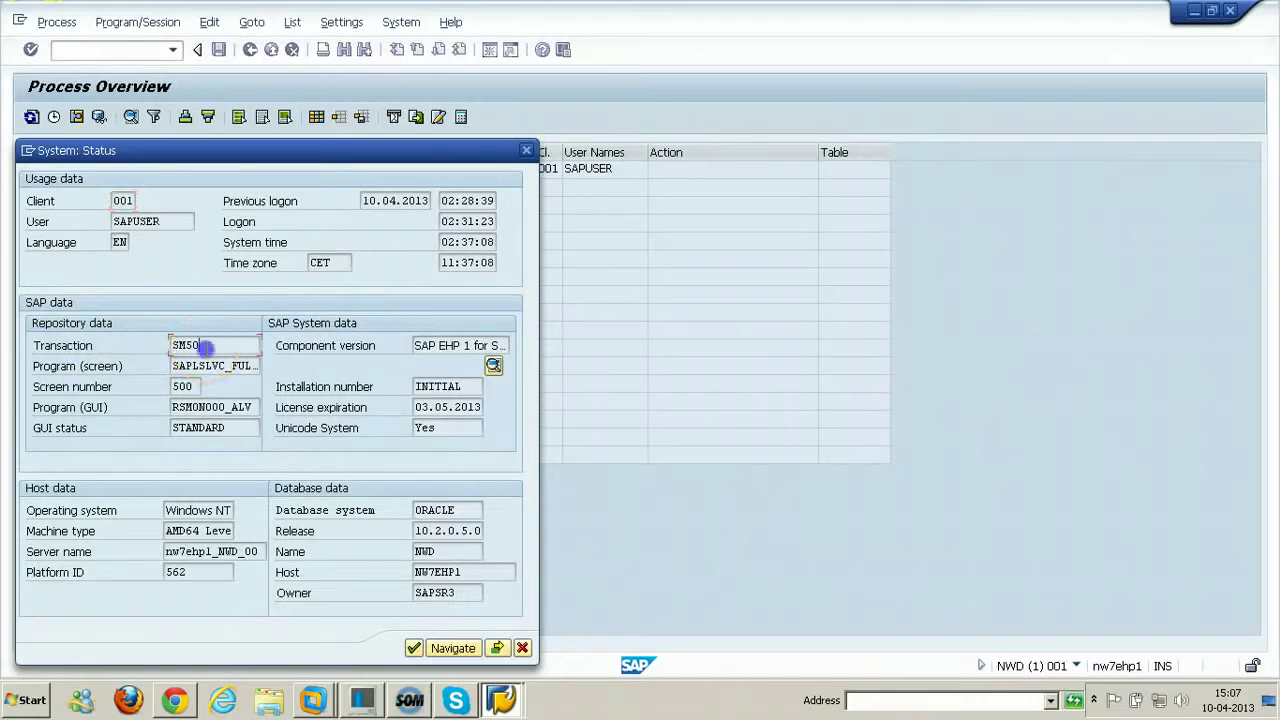
Step: Select the SM50 transaction code, then confirm to close the System: Status dialog
{"action": "left_click_drag", "start_coordinate": [204, 345], "coordinate": [170, 345]}
{"action": "left_click", "coordinate": [203, 345]}
{"action": "left_click", "coordinate": [204, 345]}
{"action": "left_click", "coordinate": [415, 648]}
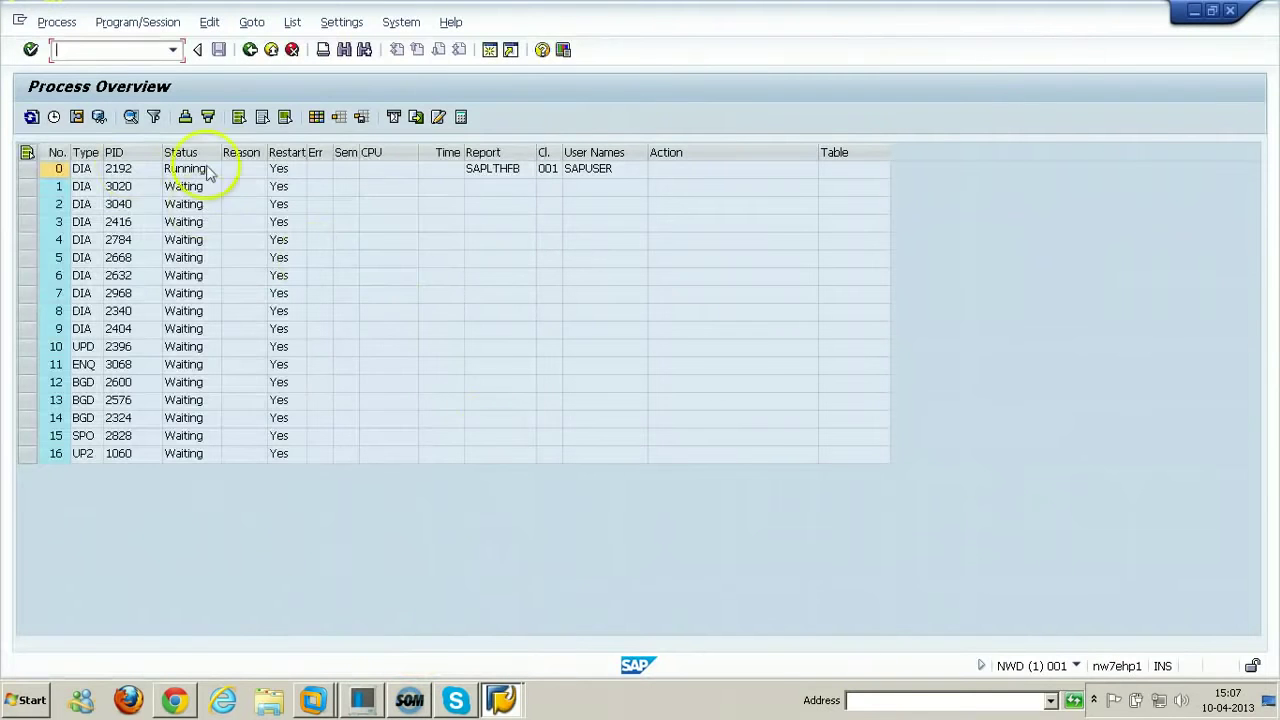
Step: View the session's system information, then enter /n in the command field
{"action": "left_click", "coordinate": [1077, 666]}
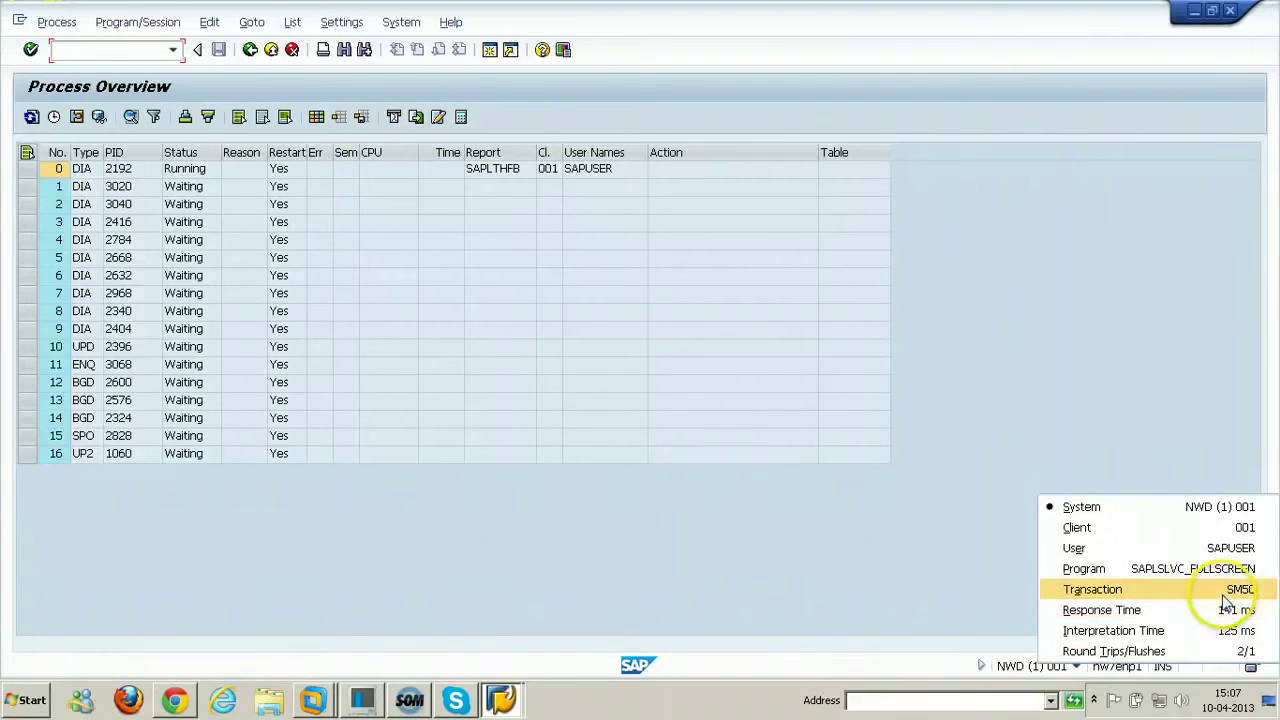
{"action": "left_click", "coordinate": [879, 492]}
{"action": "left_click", "coordinate": [64, 50]}
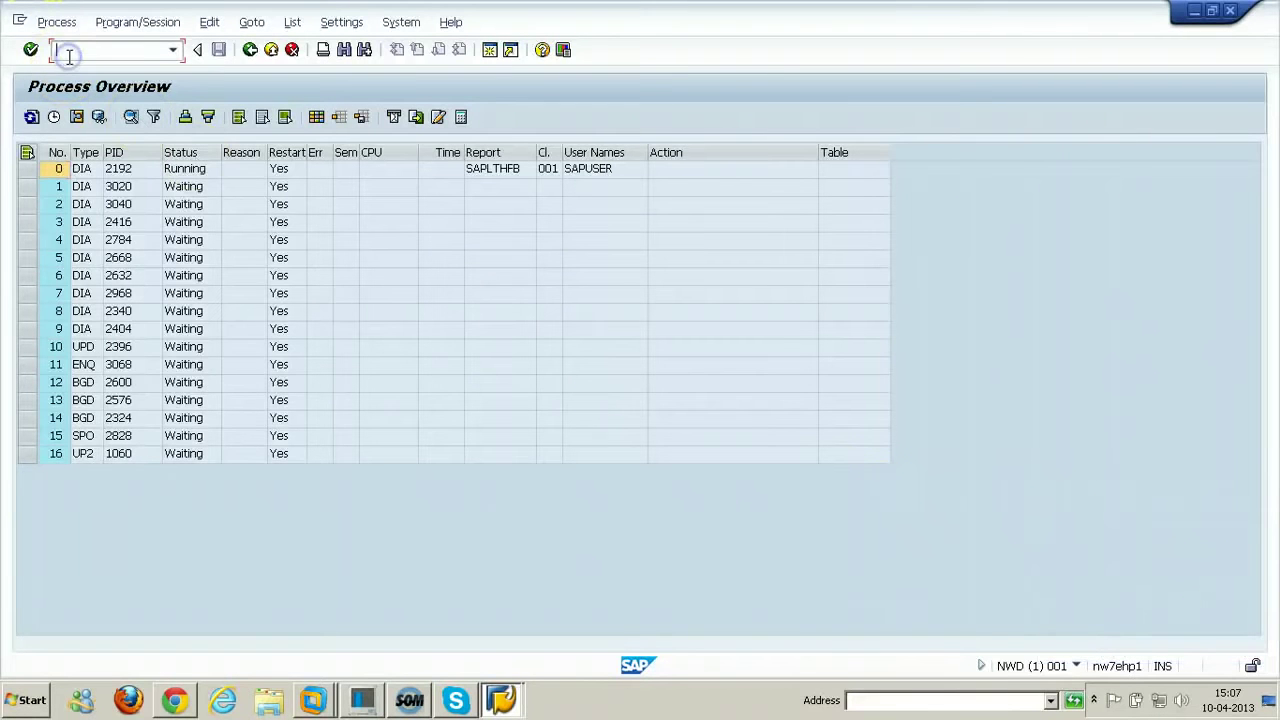
{"action": "type", "text": "/n"}
{"action": "left_click", "coordinate": [250, 50]}
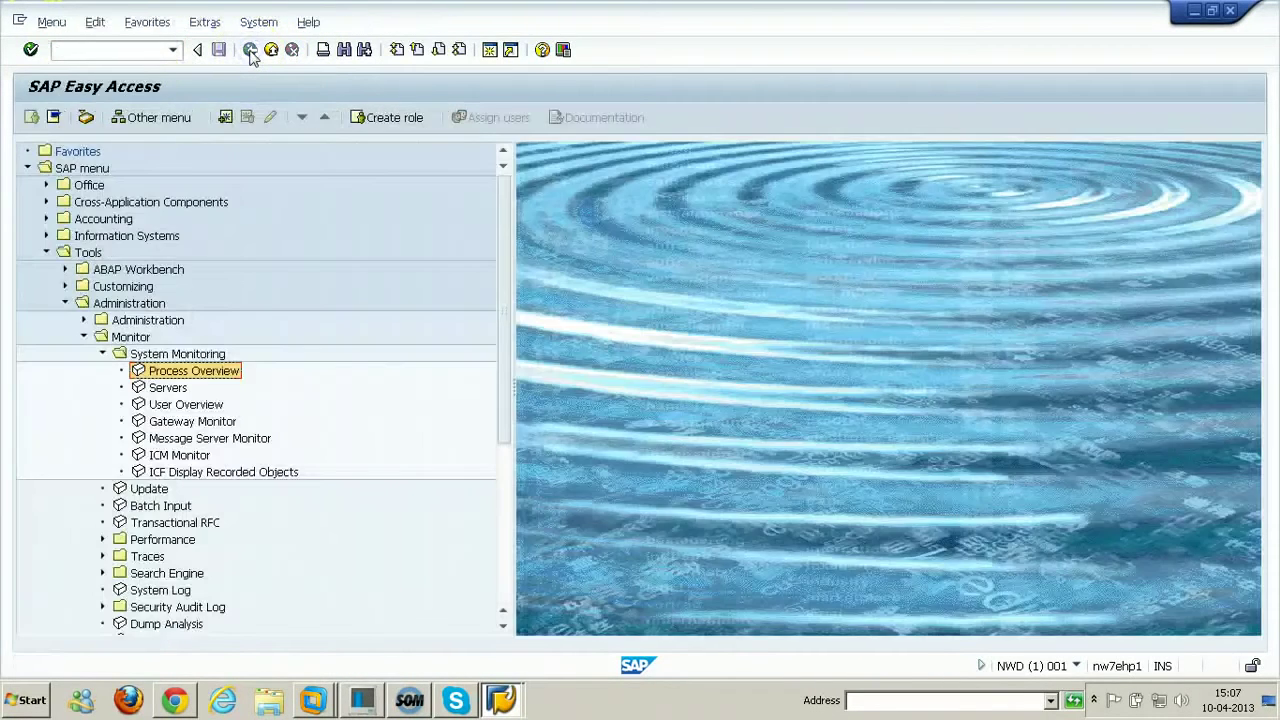
{"action": "left_click", "coordinate": [72, 49]}
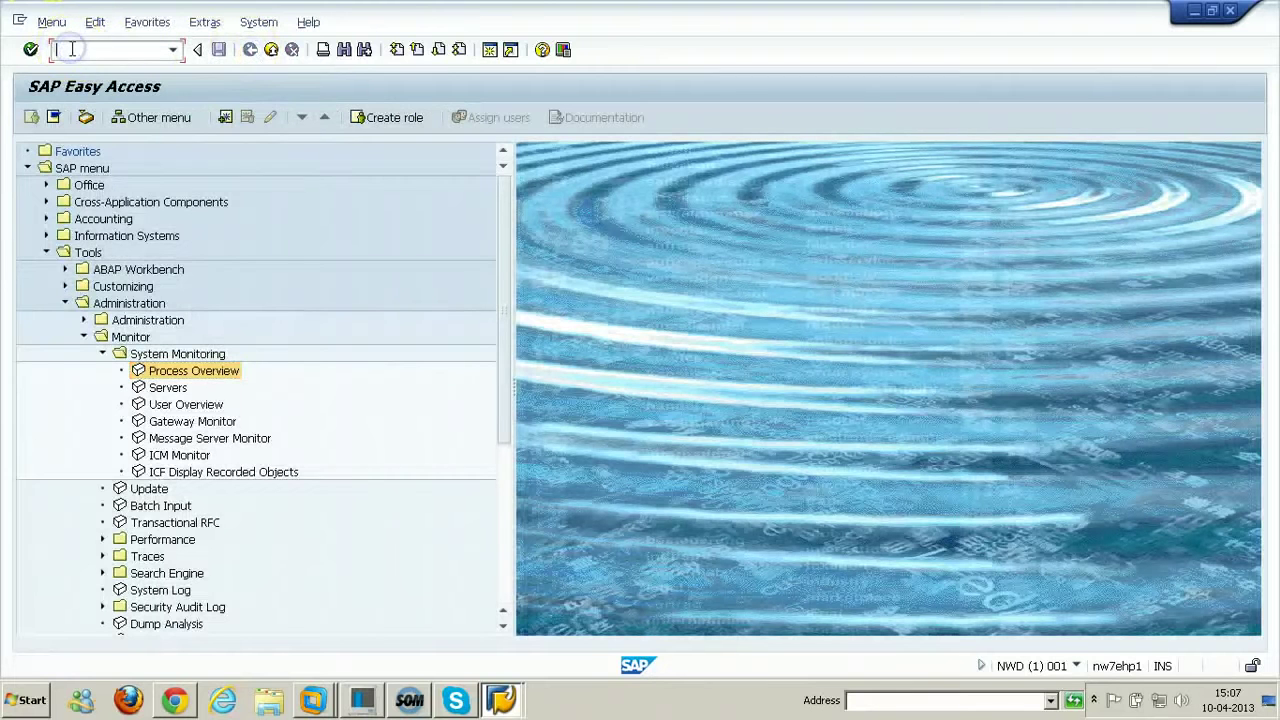
{"action": "type", "text": "s"}
{"action": "type", "text": "m5"}
{"action": "type", "text": "0"}
{"action": "key", "text": "Return"}
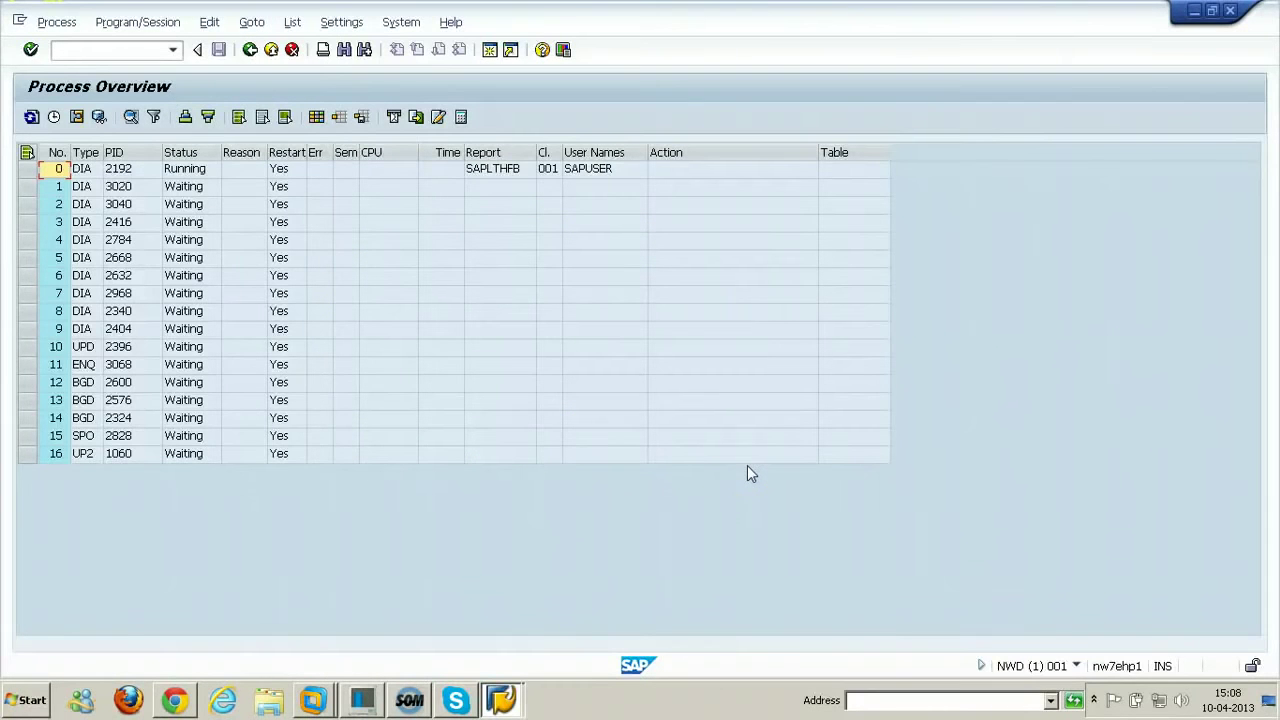
{"action": "left_click", "coordinate": [138, 49]}
{"action": "type", "text": "/n"}
{"action": "key", "text": "Return"}
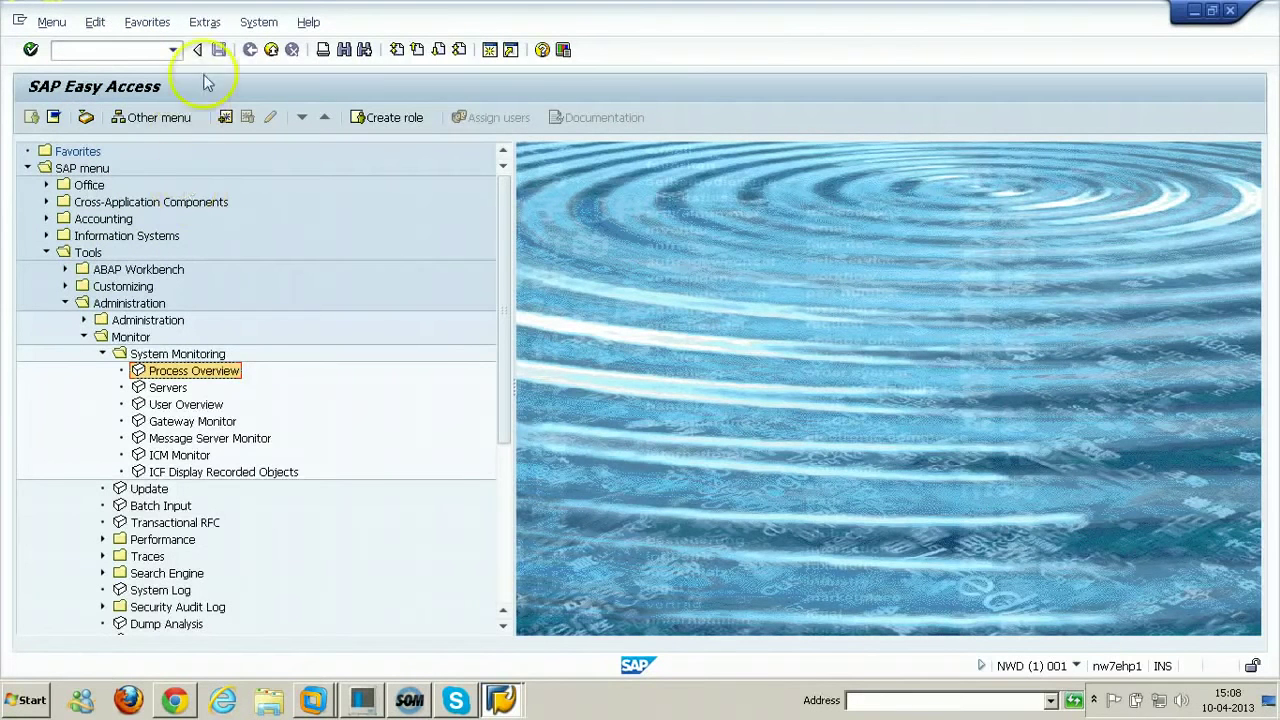
Step: Turn on Display technical names in the Easy Access menu settings
{"action": "left_click", "coordinate": [205, 24]}
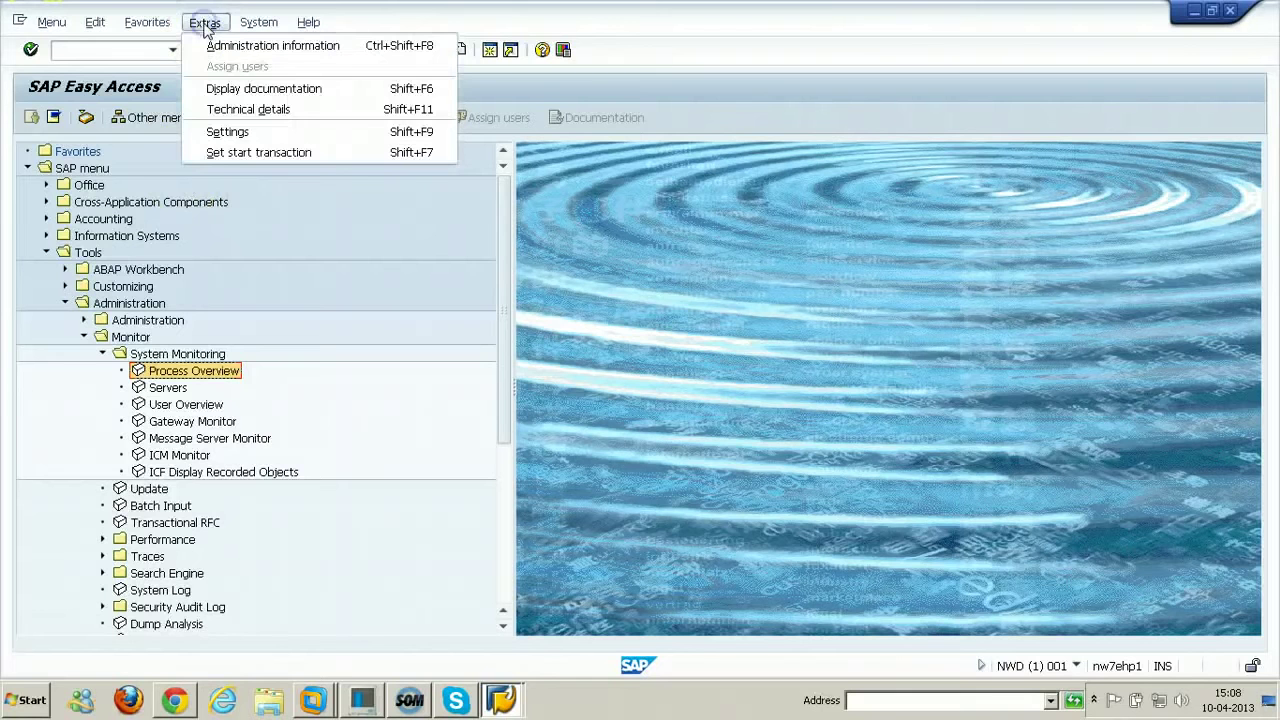
{"action": "left_click", "coordinate": [226, 132]}
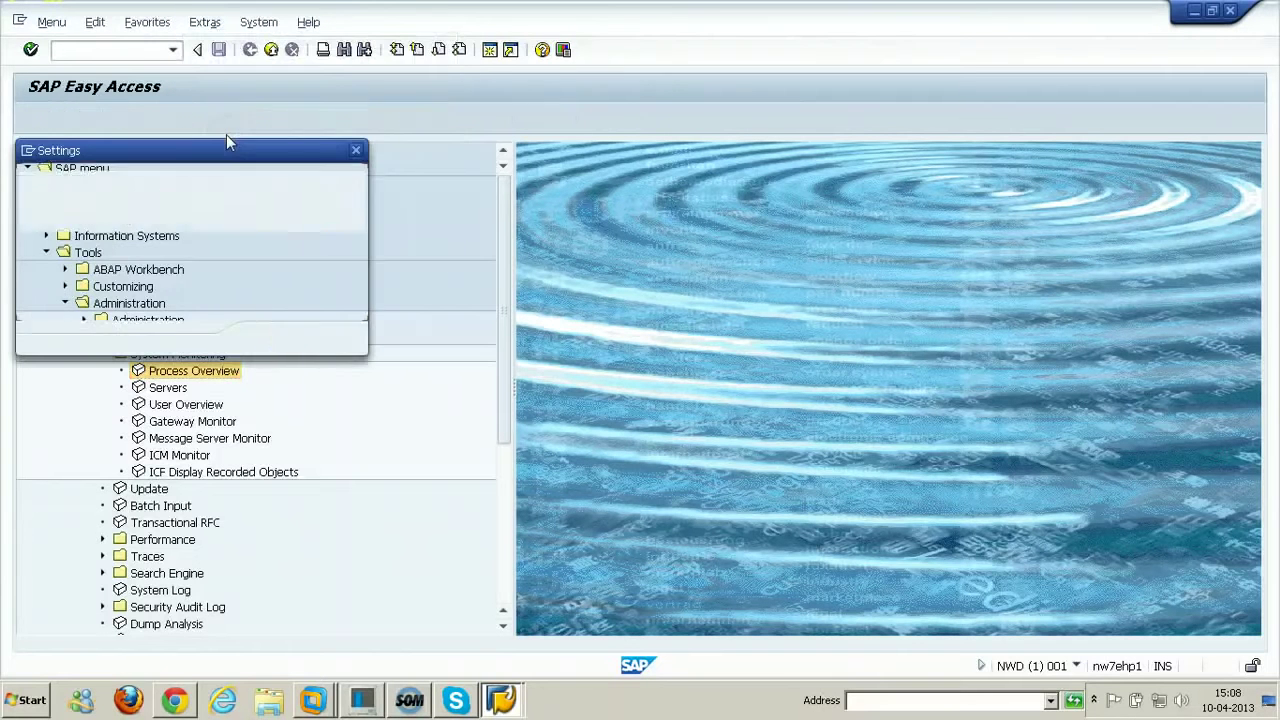
{"action": "left_click", "coordinate": [39, 305]}
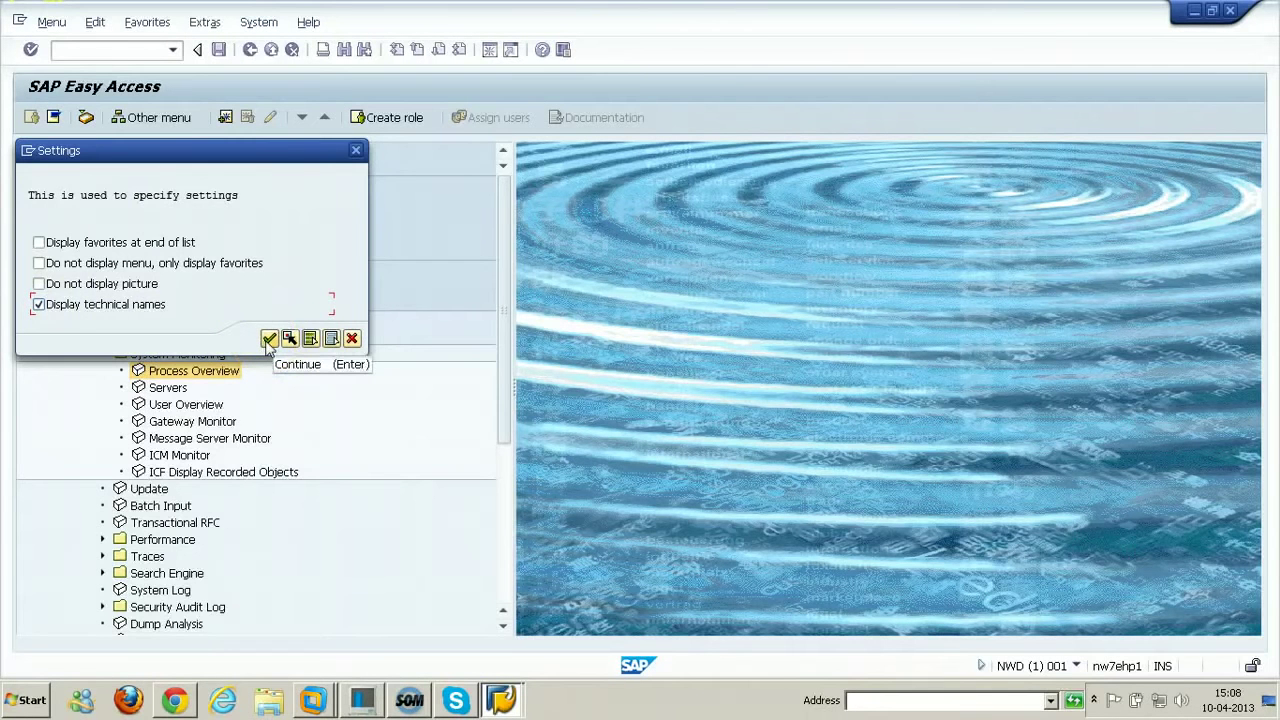
{"action": "left_click", "coordinate": [269, 339]}
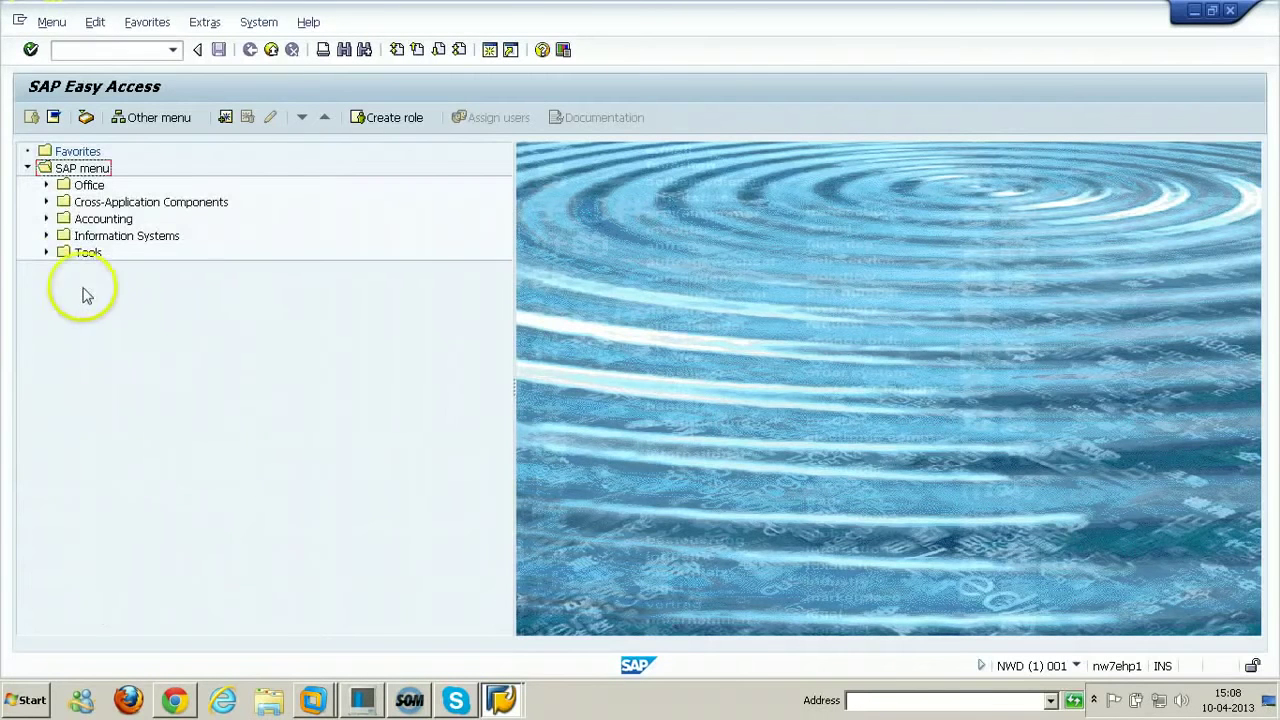
Step: Expand Tools › Administration › Administration and browse its entries, ending on SM02 System Messages
{"action": "left_click", "coordinate": [46, 251]}
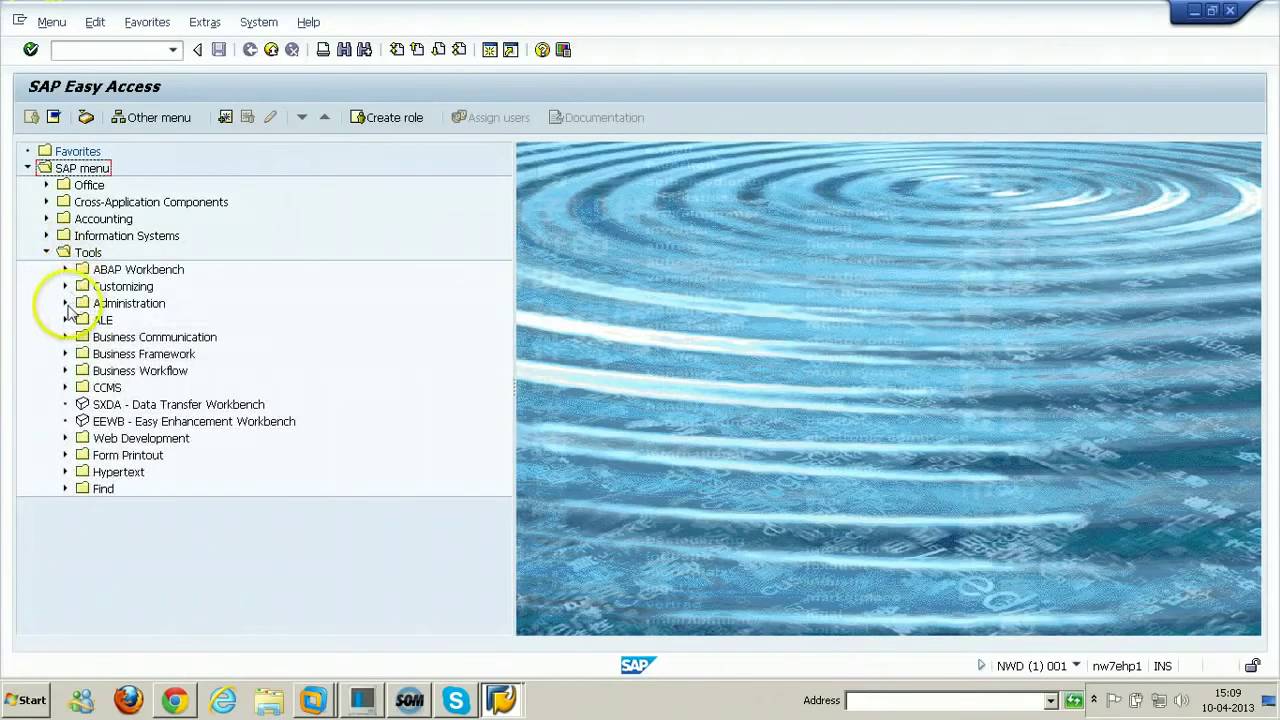
{"action": "left_click", "coordinate": [66, 304]}
{"action": "left_click", "coordinate": [84, 320]}
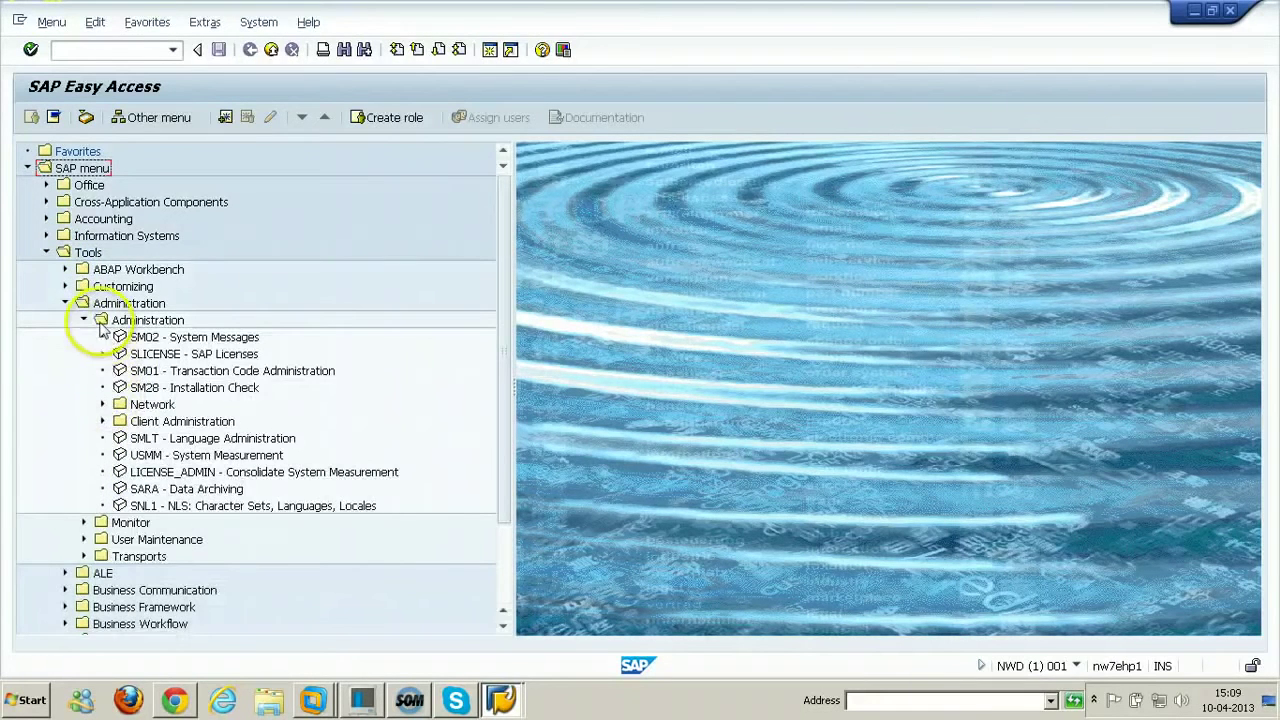
{"action": "left_click", "coordinate": [140, 505]}
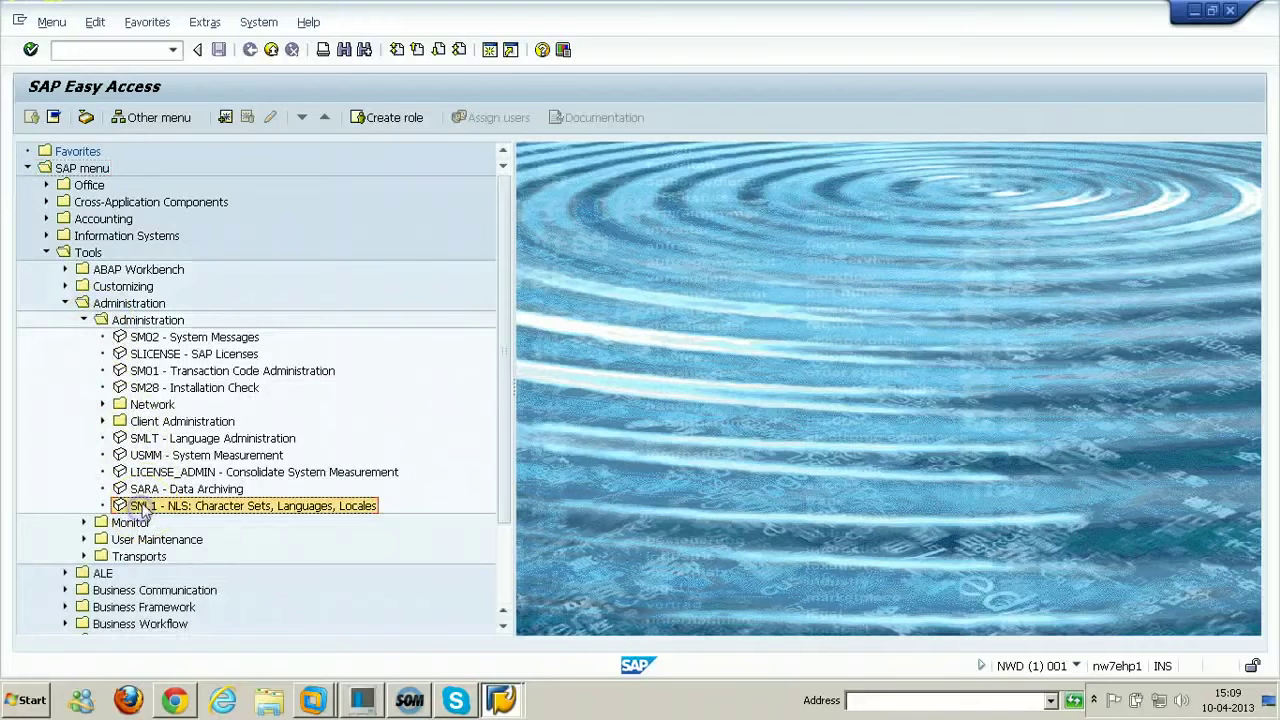
{"action": "left_click", "coordinate": [157, 474]}
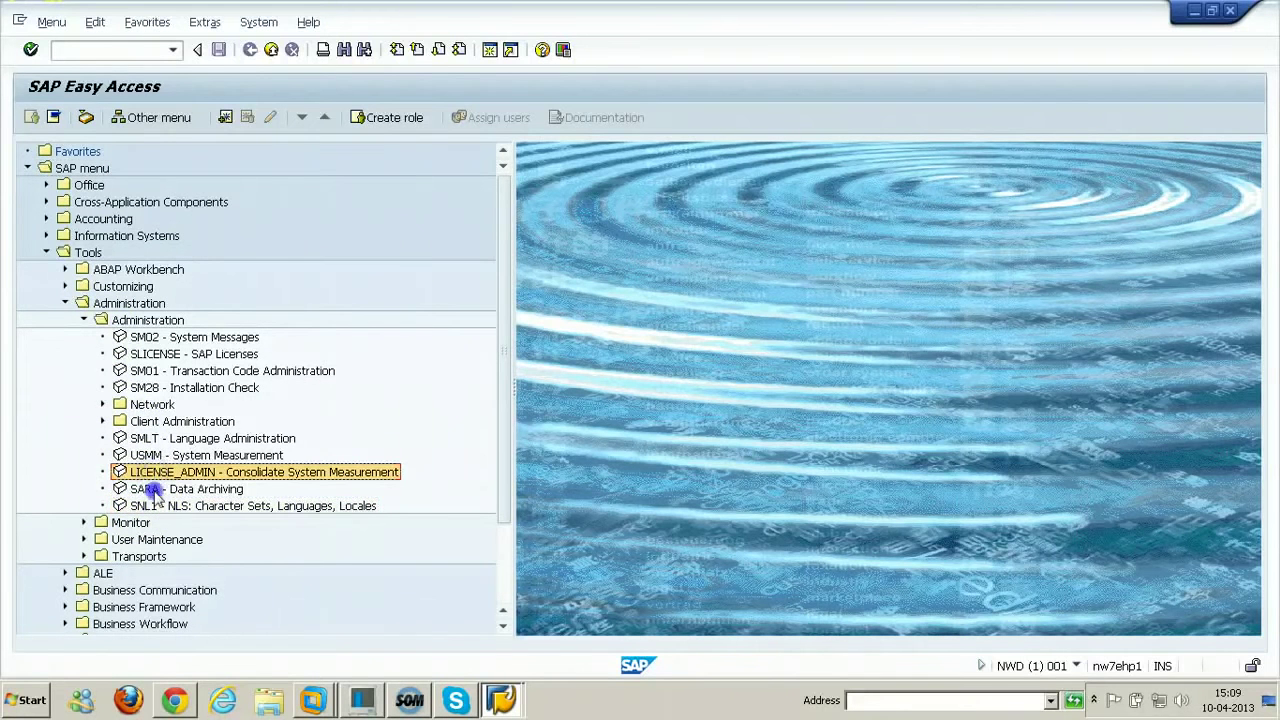
{"action": "left_click", "coordinate": [157, 489]}
{"action": "left_click", "coordinate": [143, 388]}
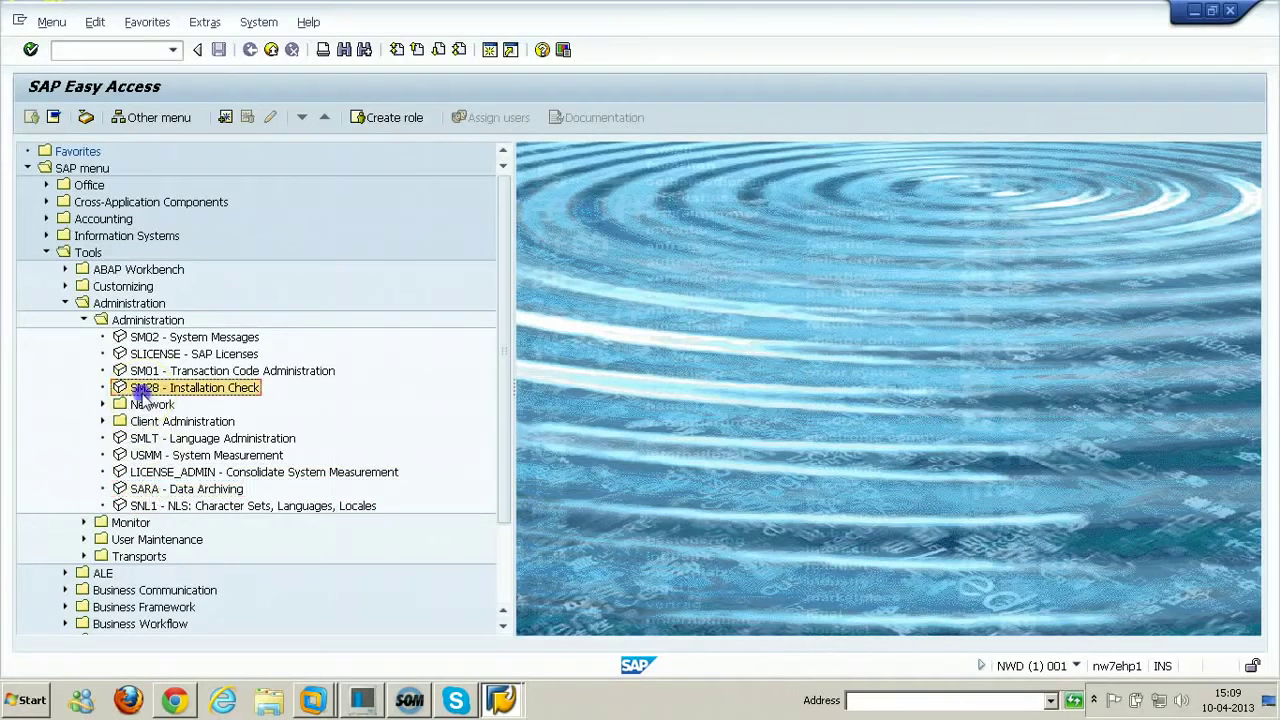
{"action": "left_click", "coordinate": [145, 372]}
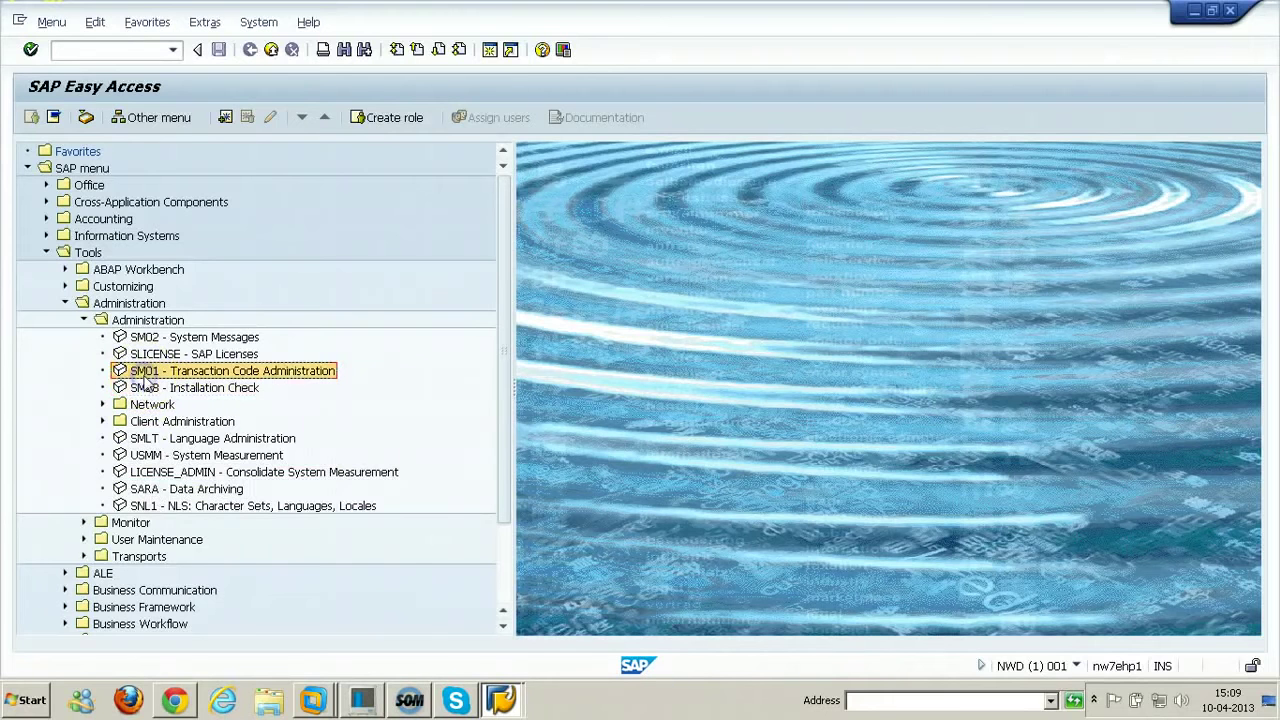
{"action": "left_click", "coordinate": [144, 355]}
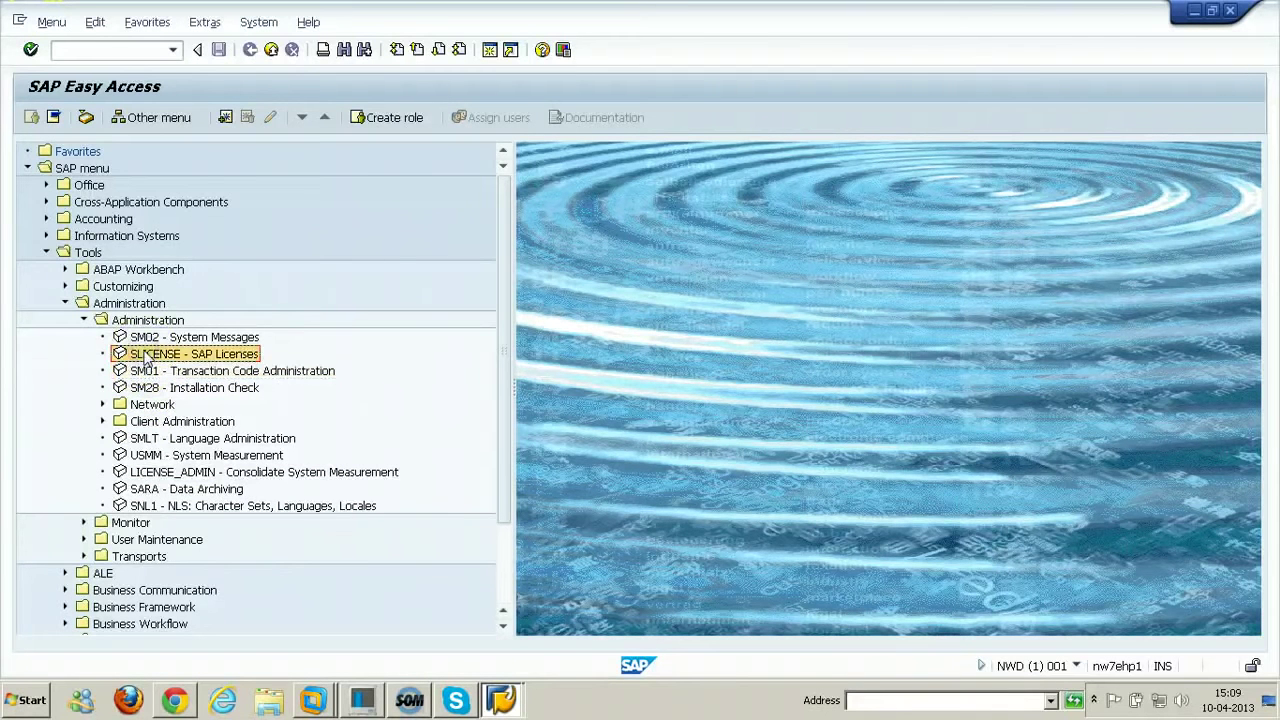
{"action": "left_click", "coordinate": [144, 340]}
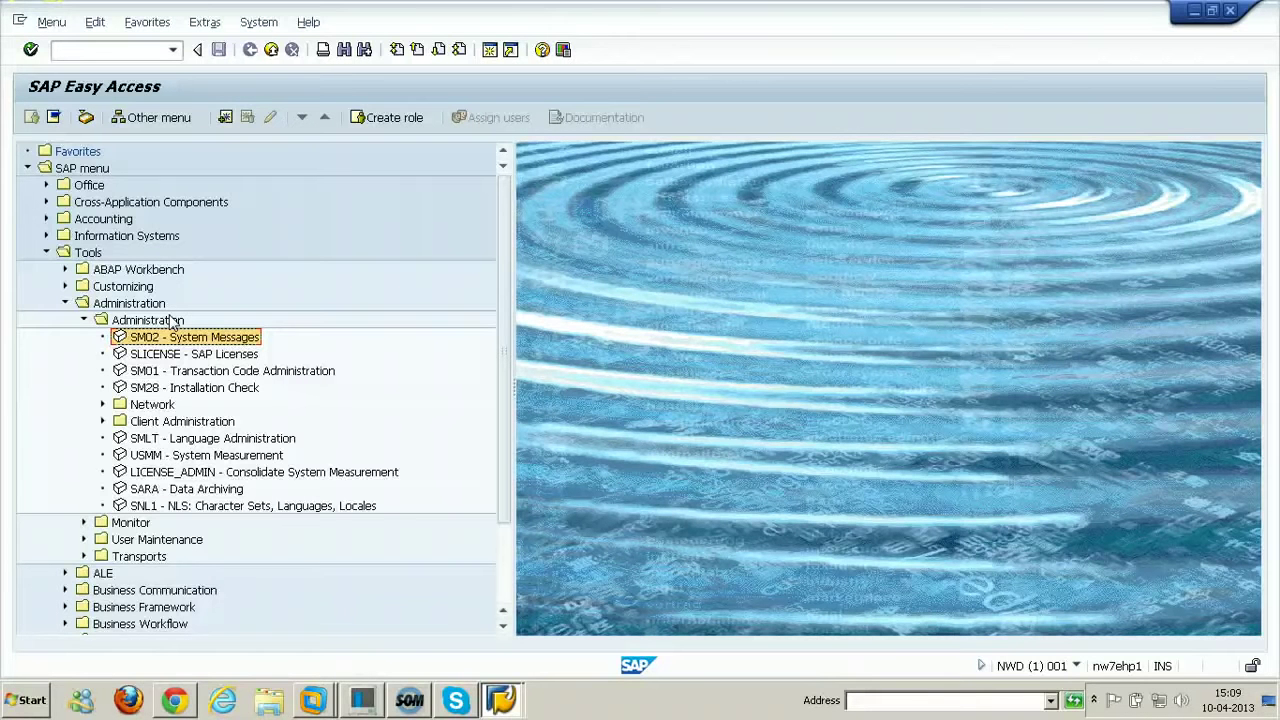
Step: Log off the current session via System › Log off and confirm with Yes
{"action": "left_click", "coordinate": [258, 24]}
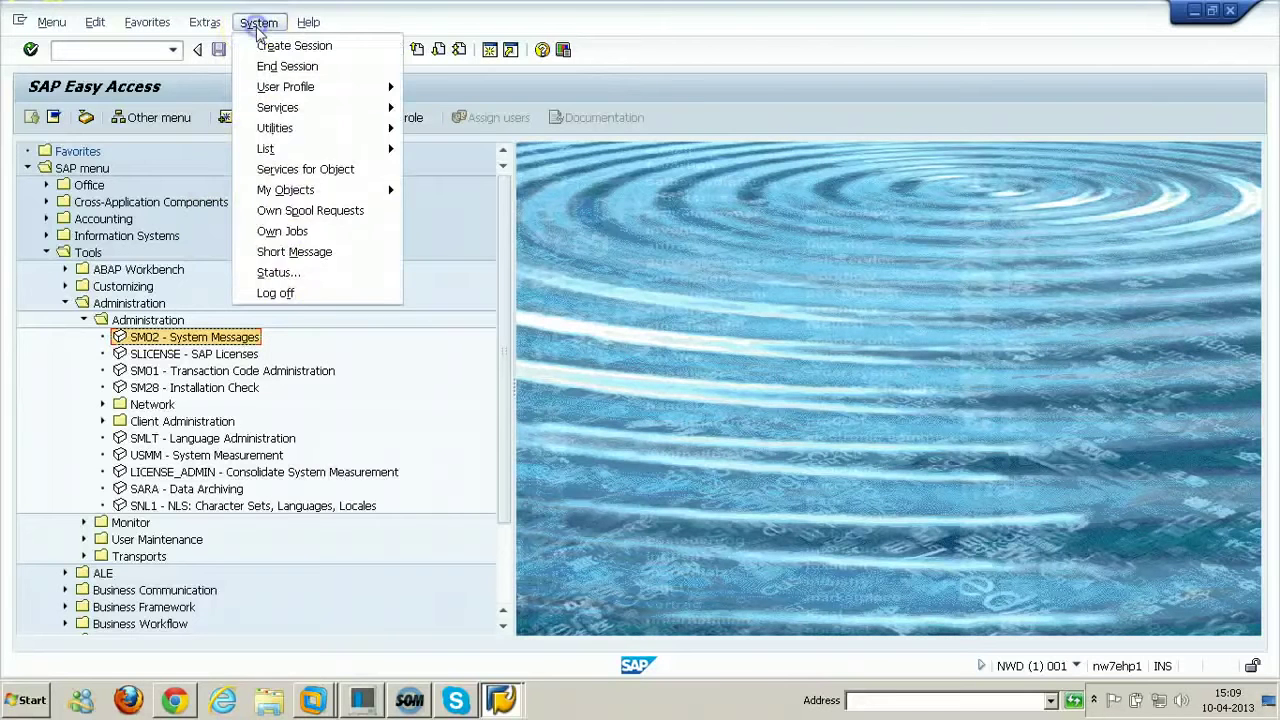
{"action": "left_click", "coordinate": [276, 292]}
{"action": "left_click", "coordinate": [188, 346]}
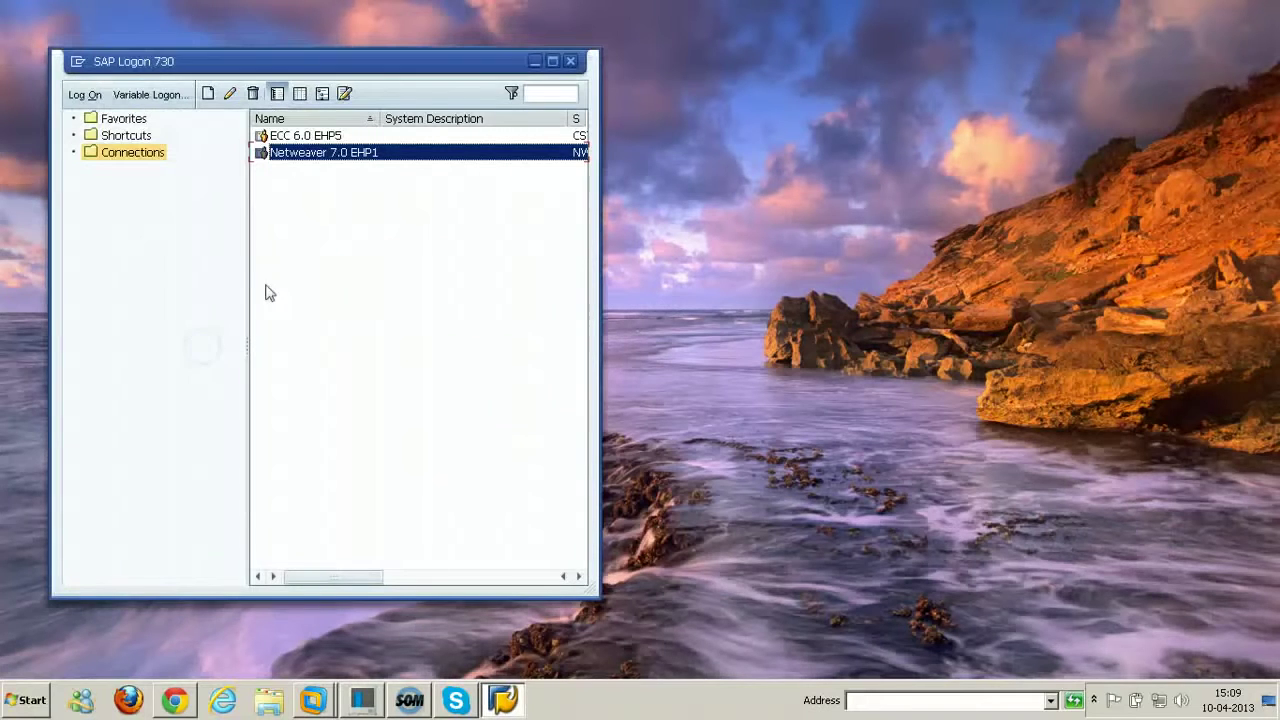
Step: Log back in to Netweaver 7.0 EHP1 with the user name and password
{"action": "double_click", "coordinate": [325, 155]}
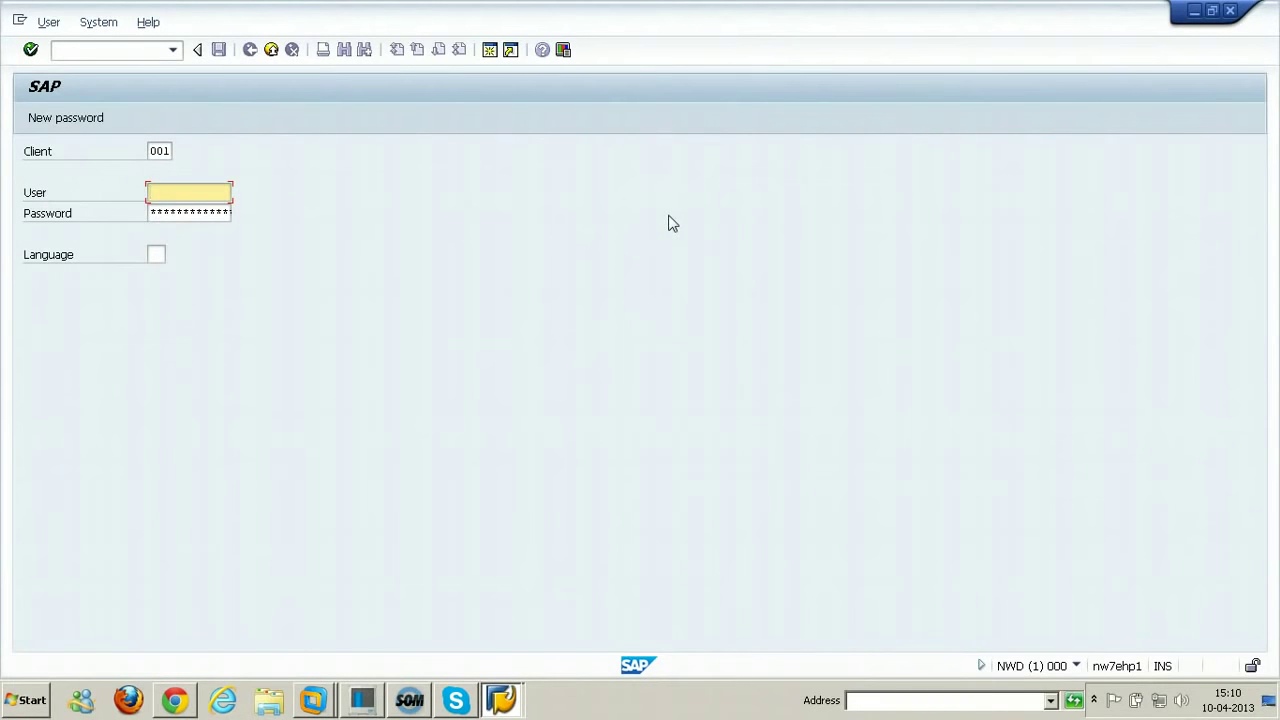
{"action": "type", "text": "sap"}
{"action": "key", "text": "Down"}
{"action": "key", "text": "Return"}
{"action": "key", "text": "Tab"}
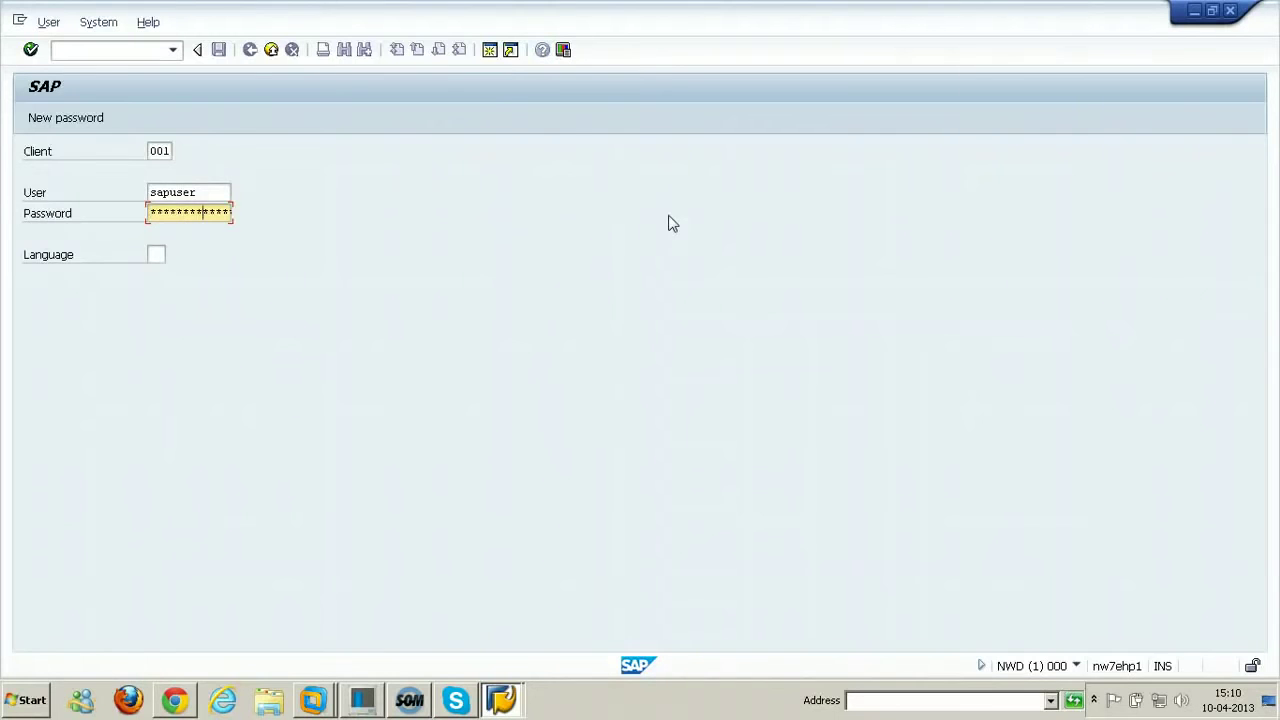
{"action": "key", "text": "Return"}
{"action": "type", "text": "s"}
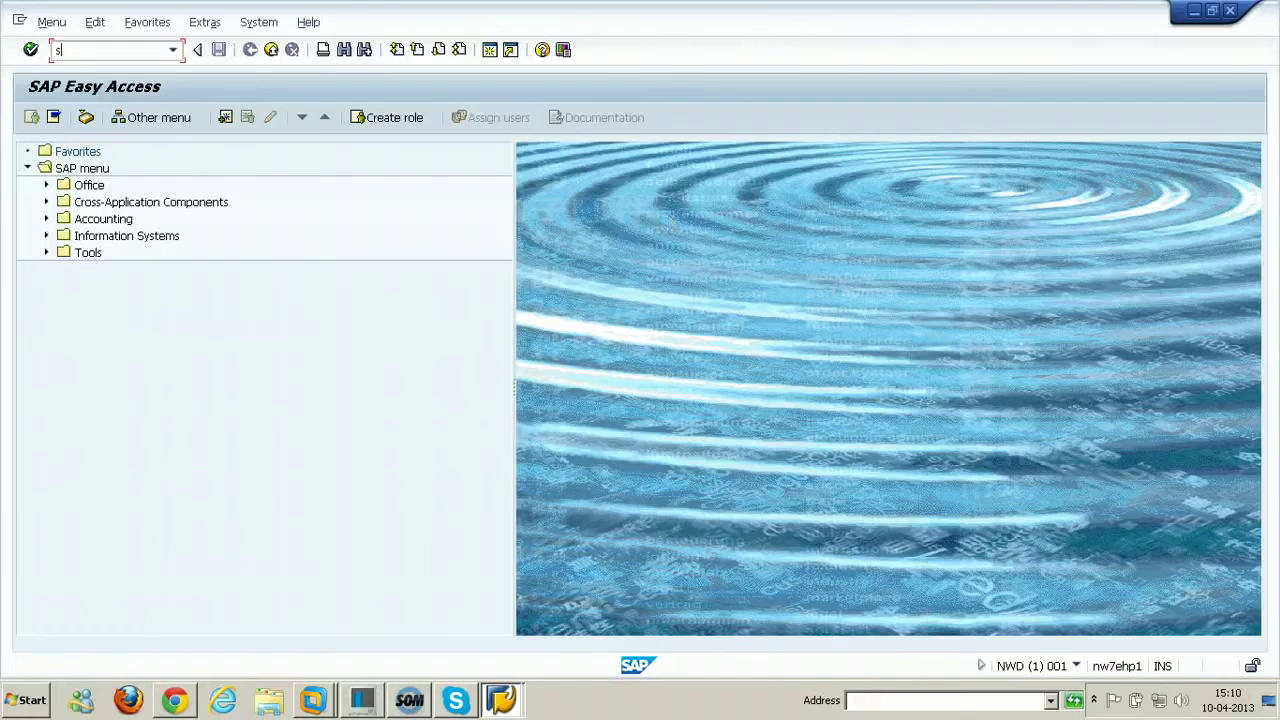
Step: Start SE61 and choose TX General text as the document class from the F4 list
{"action": "type", "text": "e61"}
{"action": "key", "text": "Return"}
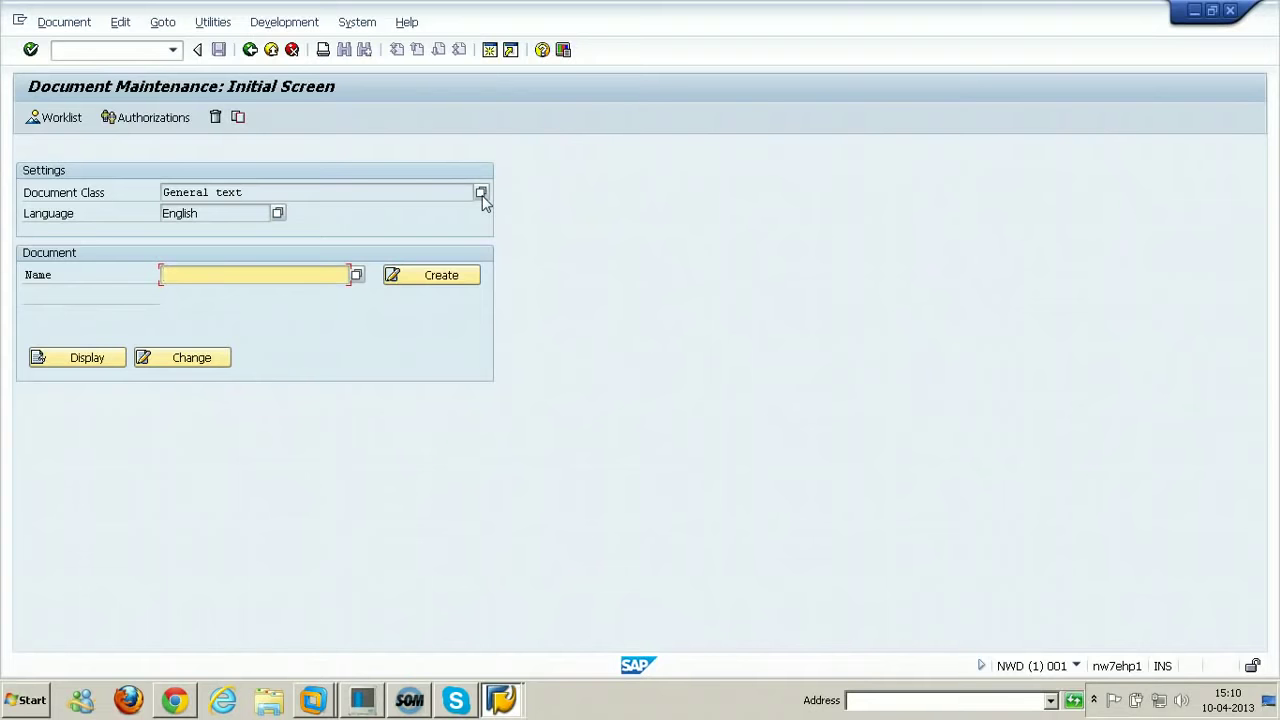
{"action": "left_click", "coordinate": [481, 194]}
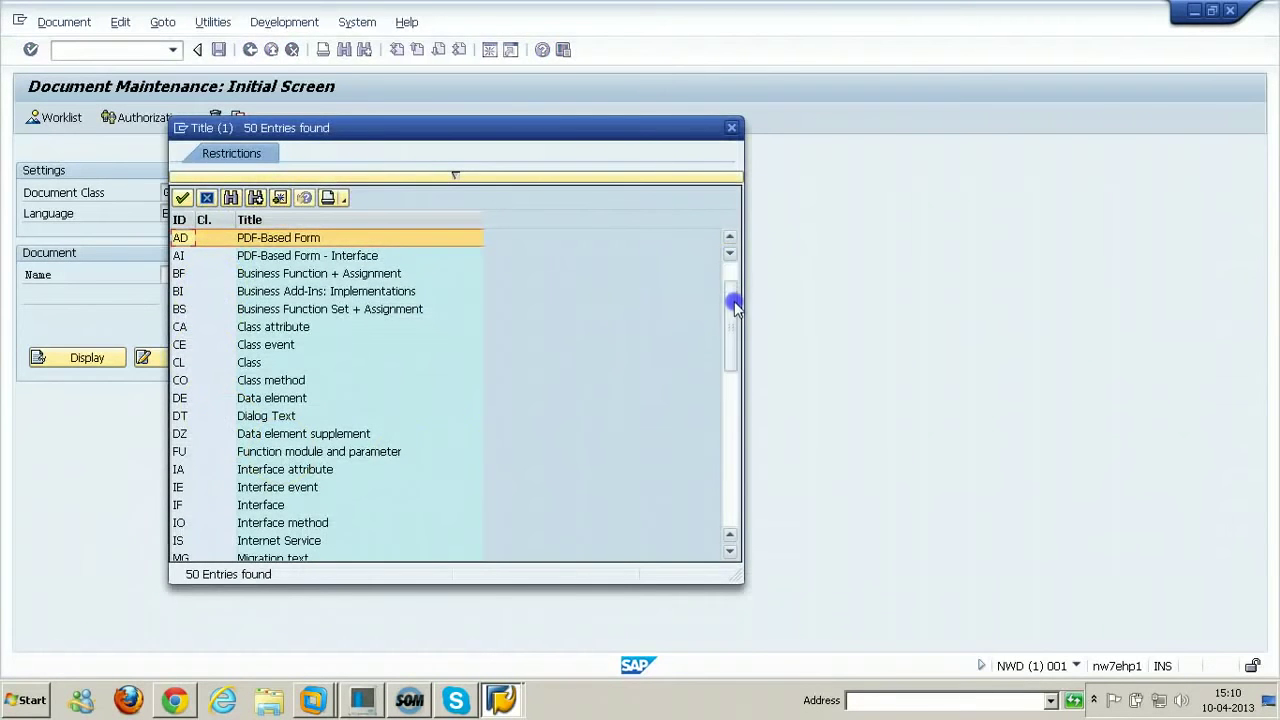
{"action": "left_click_drag", "start_coordinate": [735, 316], "coordinate": [734, 331]}
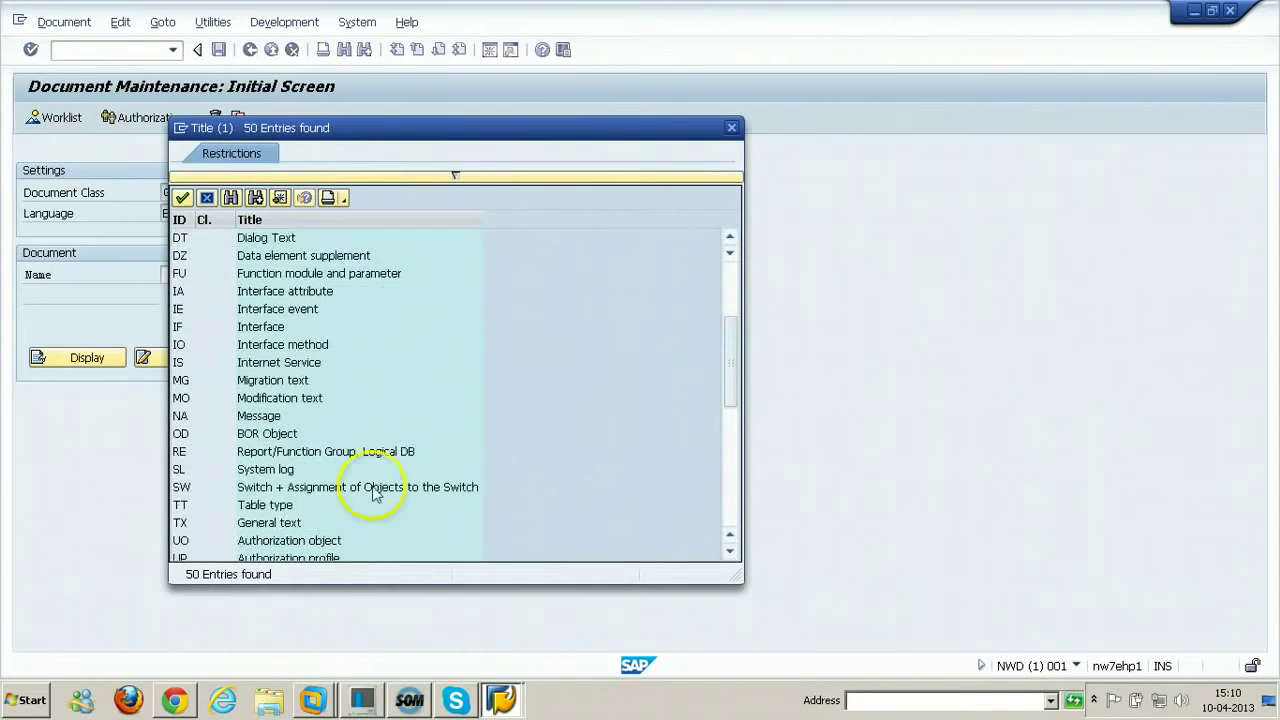
{"action": "left_click", "coordinate": [182, 522]}
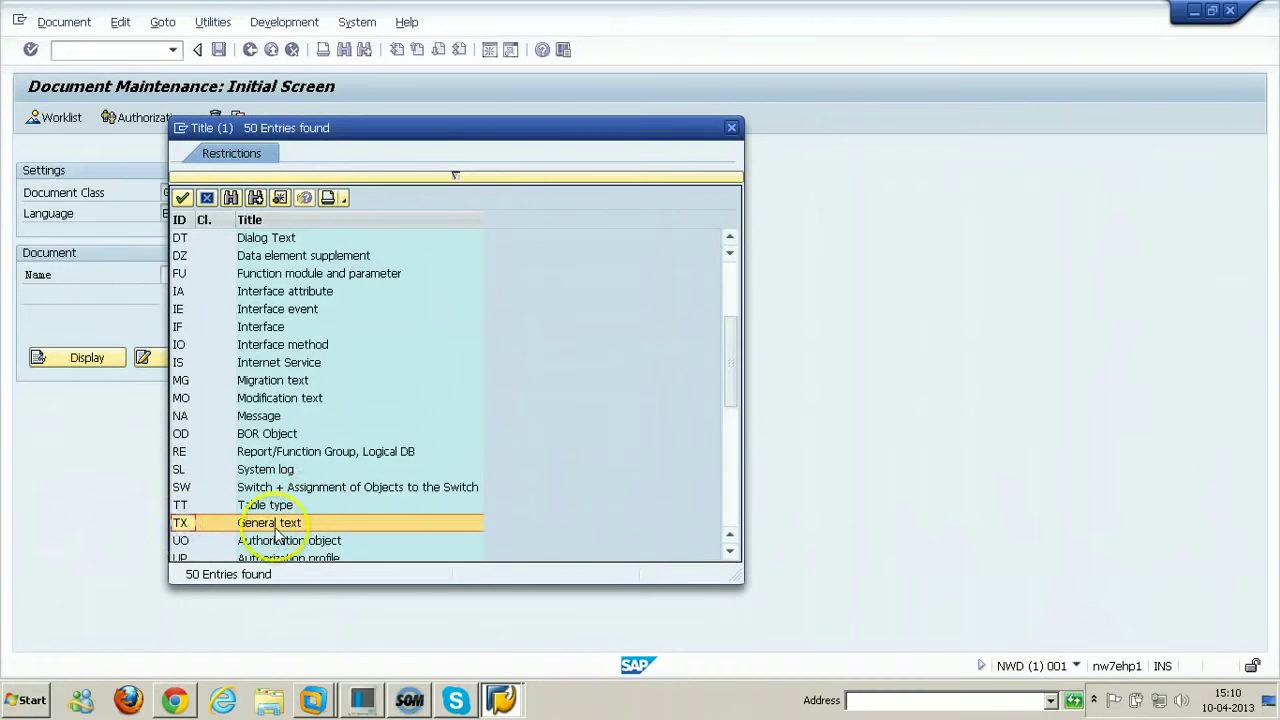
{"action": "double_click", "coordinate": [250, 522]}
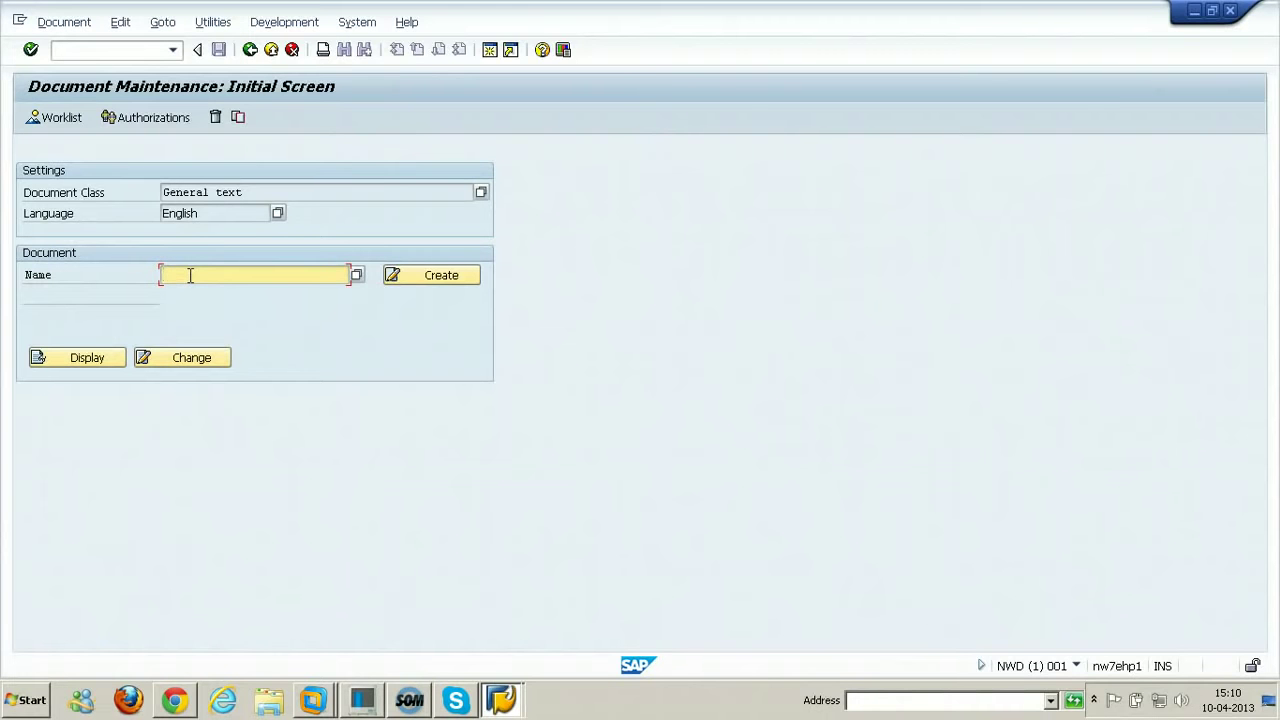
Step: Enter ZLOGIN_SCREEN_INFO as the document name and create the document
{"action": "type", "text": "Z"}
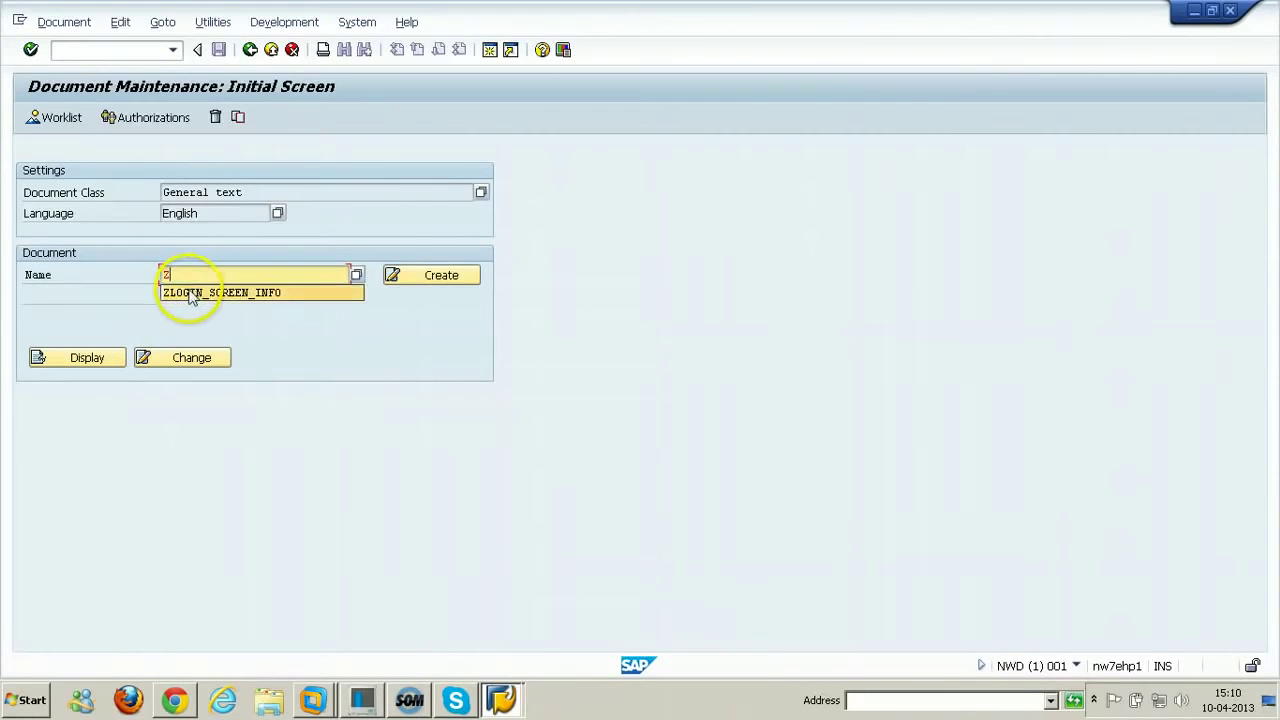
{"action": "left_click", "coordinate": [187, 292]}
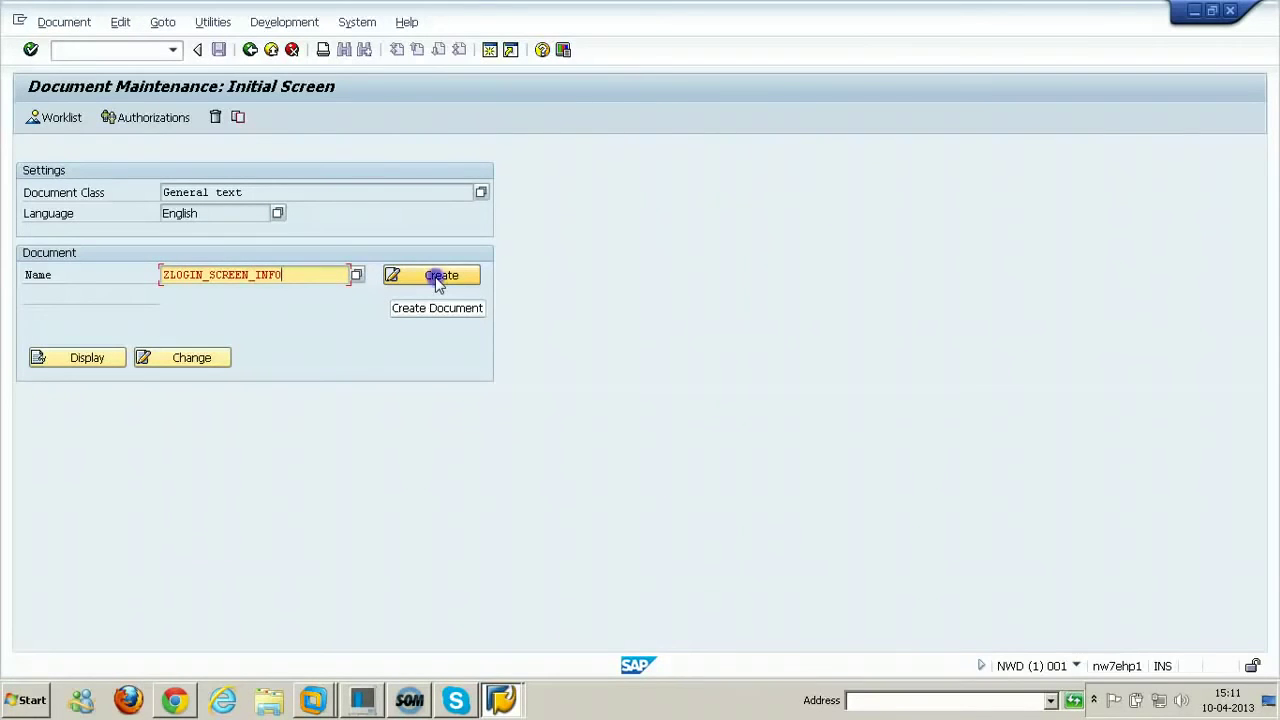
{"action": "left_click", "coordinate": [435, 277]}
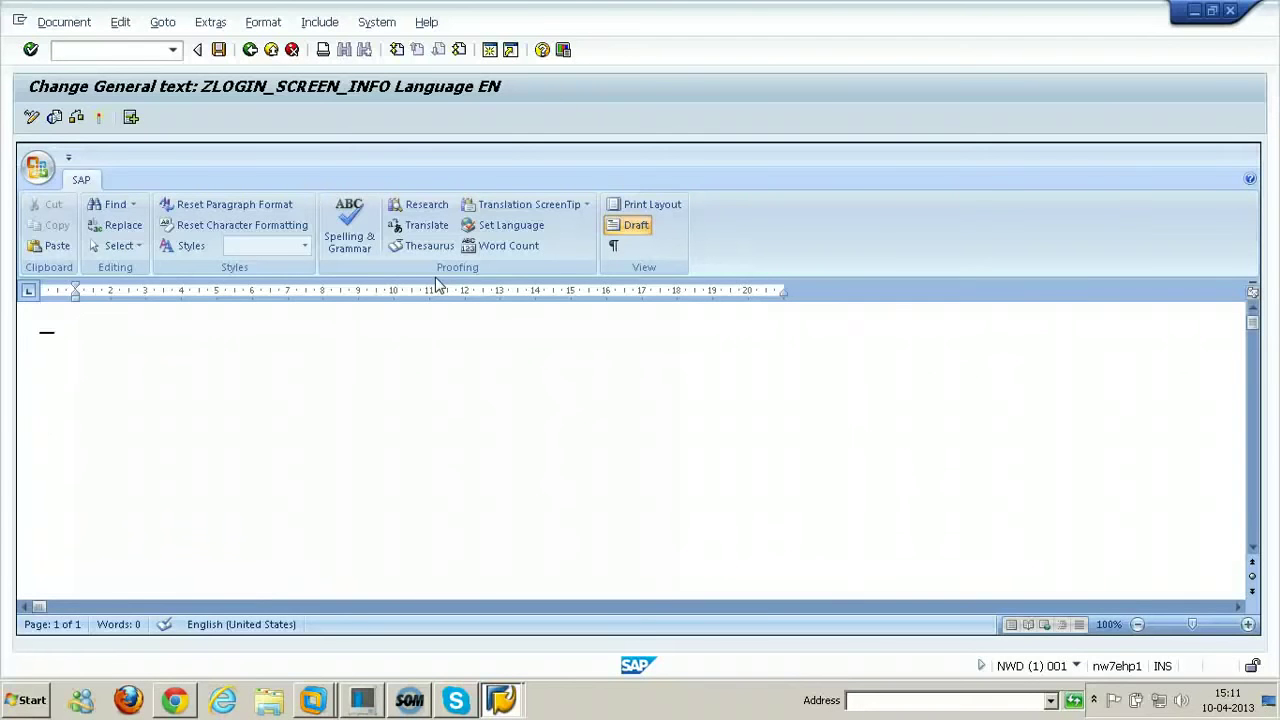
Step: Type 'Welcome to SAP Basis online training...' and save, bringing up the package prompt
{"action": "type", "text": "Welcome to SAP Basis onl"}
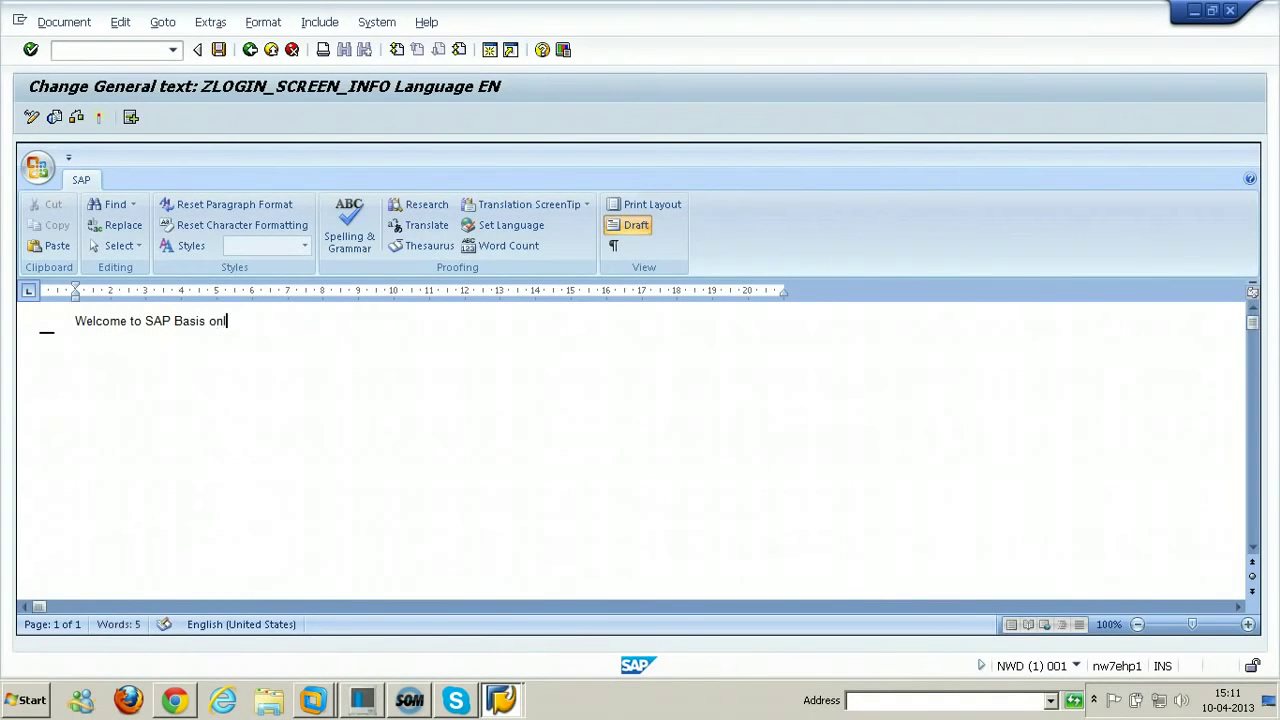
{"action": "type", "text": "ine training..."}
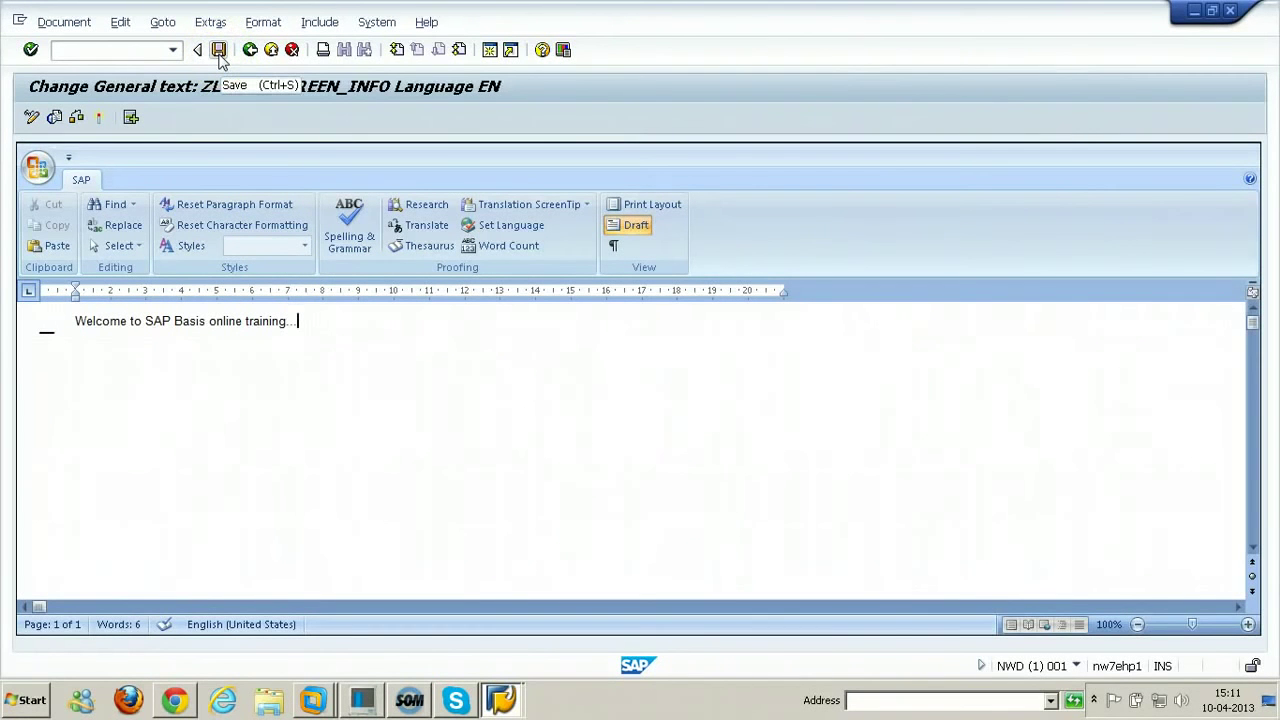
{"action": "left_click", "coordinate": [218, 50]}
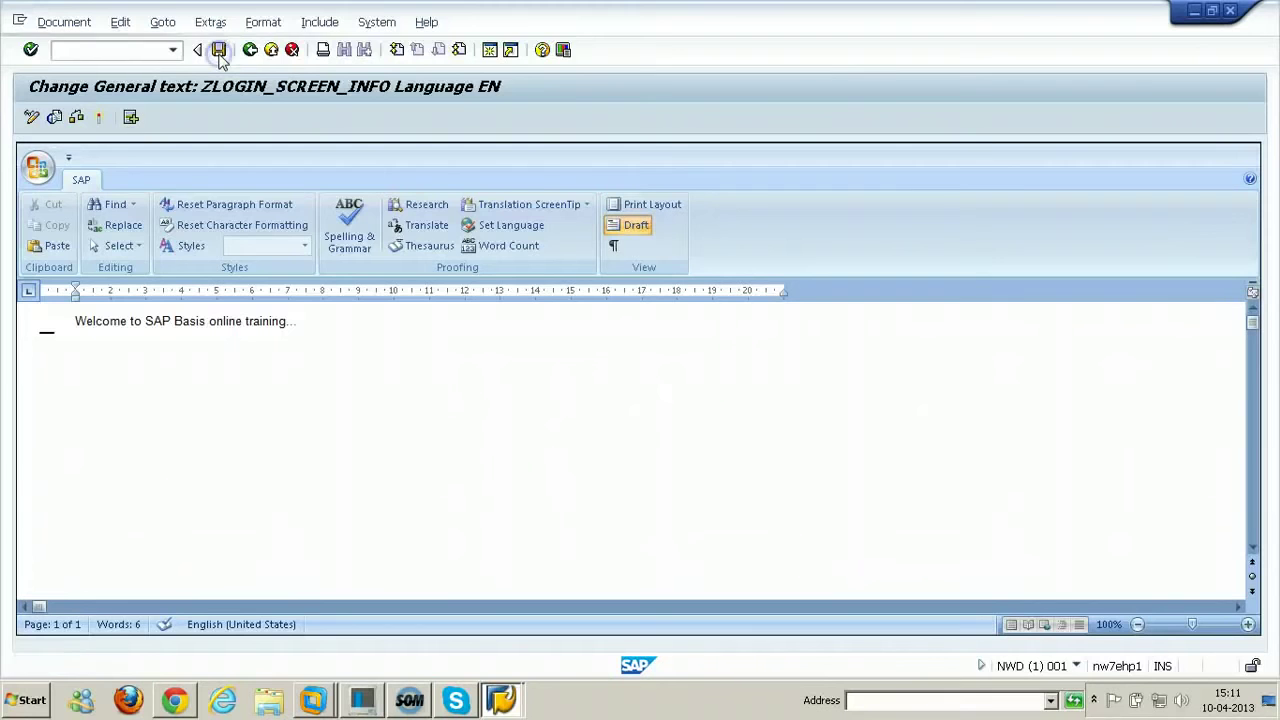
{"action": "left_click", "coordinate": [454, 296]}
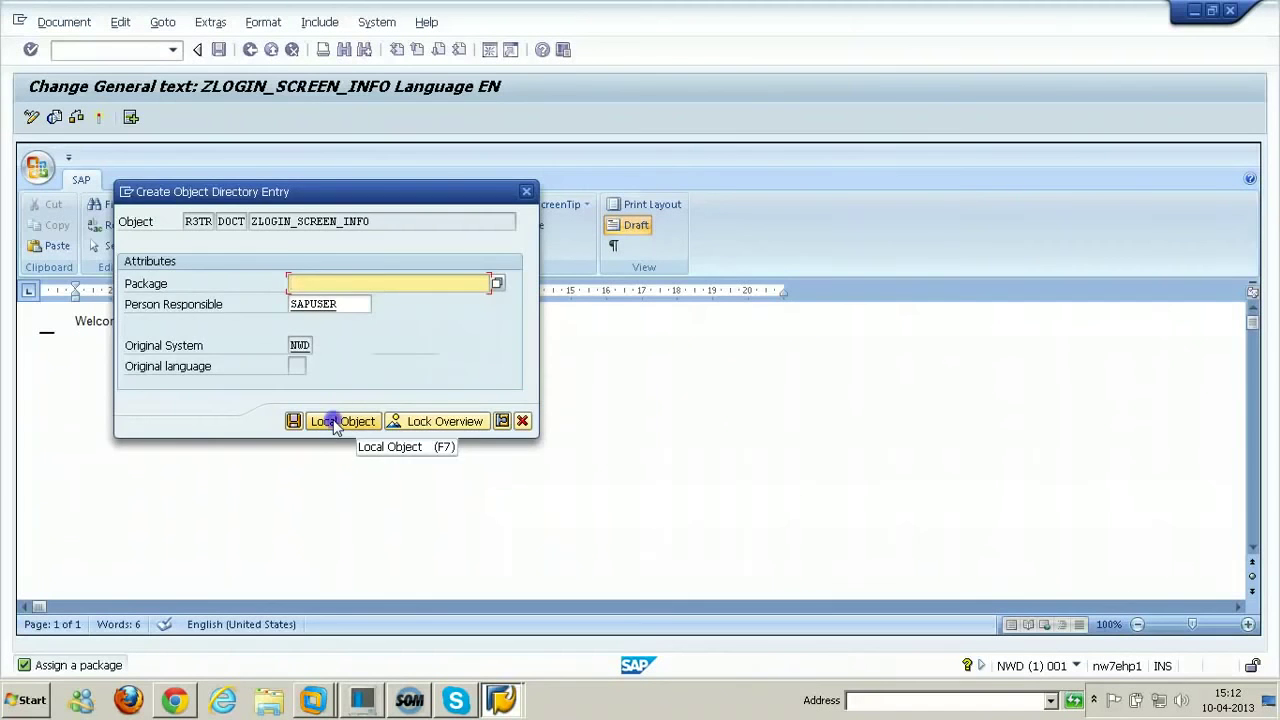
Step: Save ZLOGIN_SCREEN_INFO as a local object without a package
{"action": "left_click", "coordinate": [335, 422]}
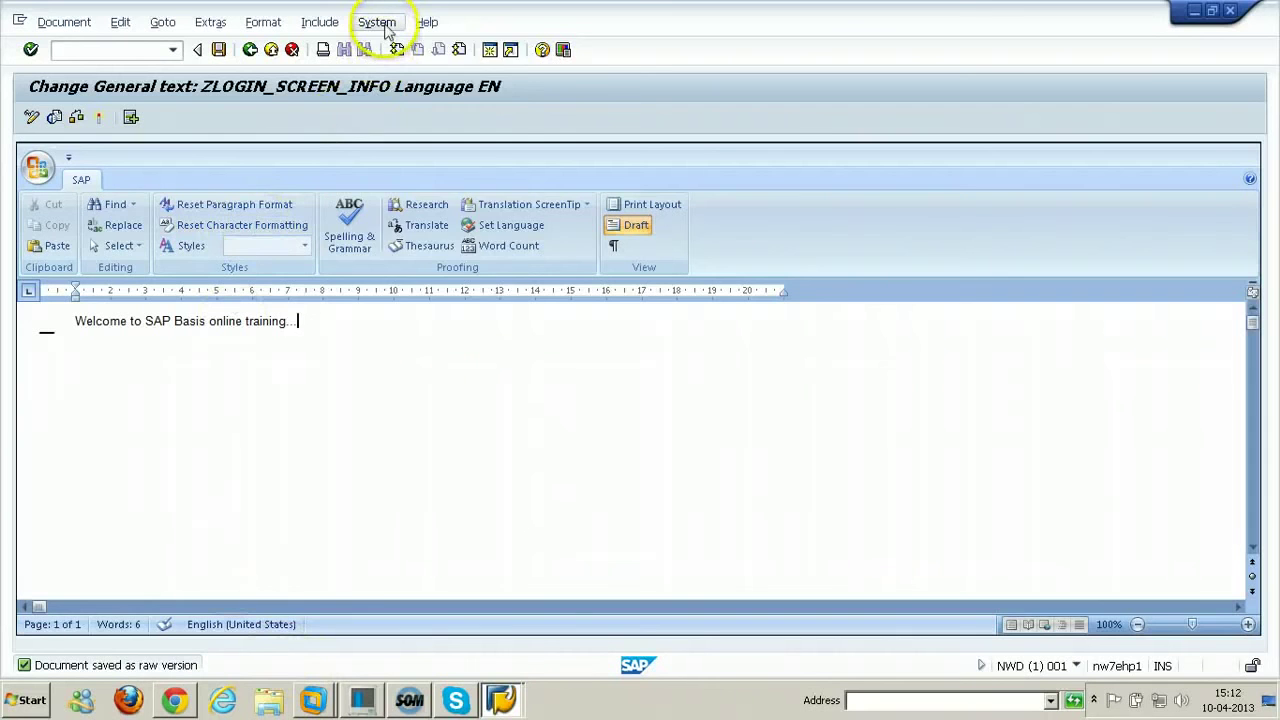
Step: Log off and reconnect to Netweaver 7.0 EHP1 to see the welcome text on the logon screen
{"action": "left_click", "coordinate": [380, 24]}
{"action": "left_click", "coordinate": [407, 294]}
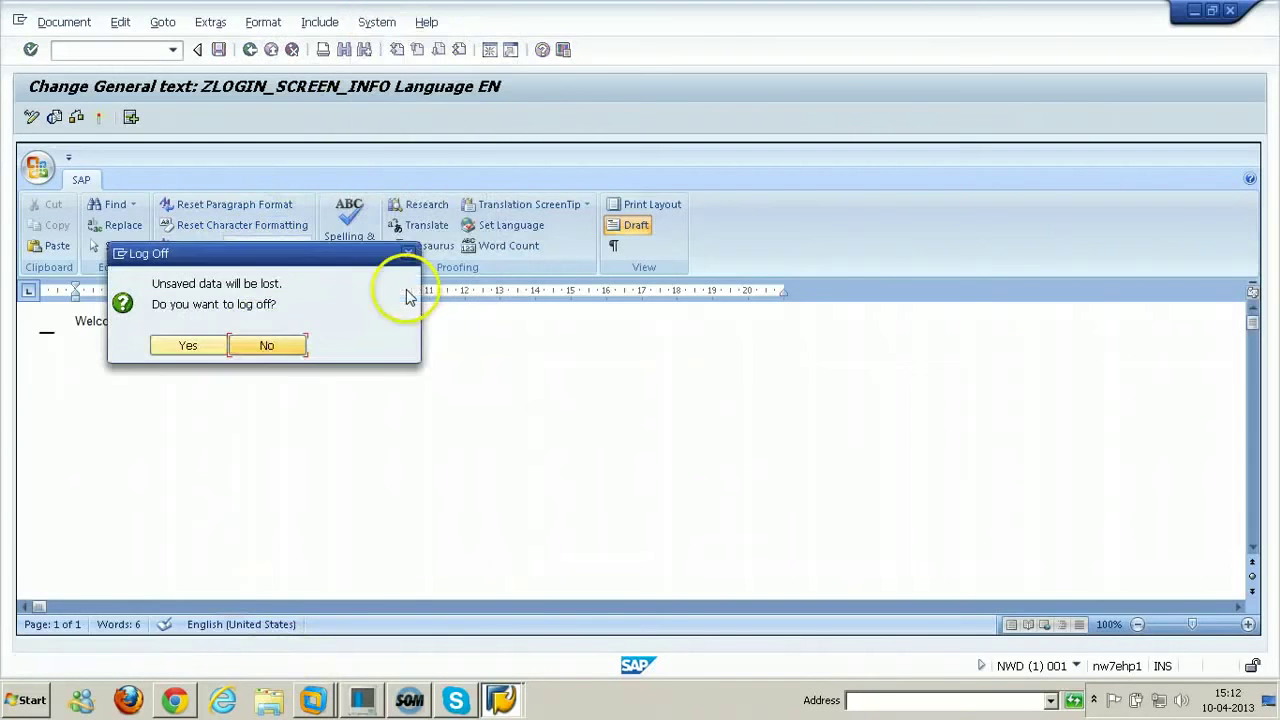
{"action": "left_click", "coordinate": [194, 346]}
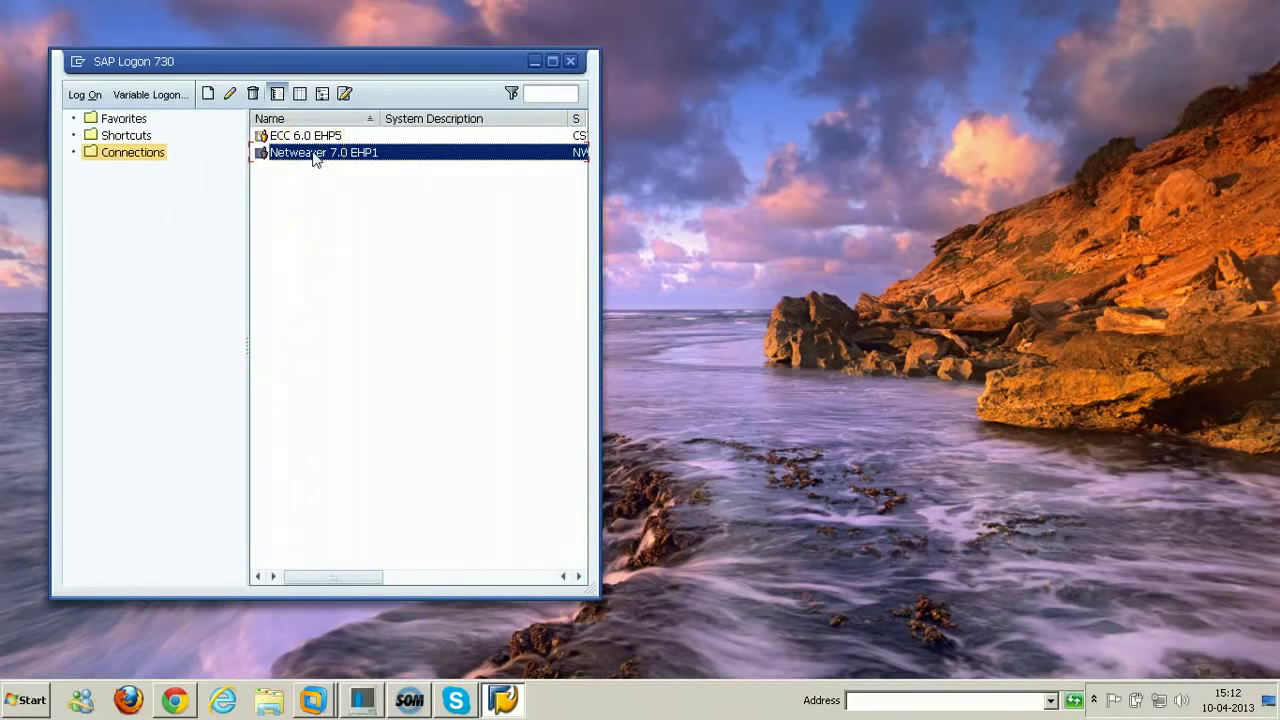
{"action": "double_click", "coordinate": [314, 154]}
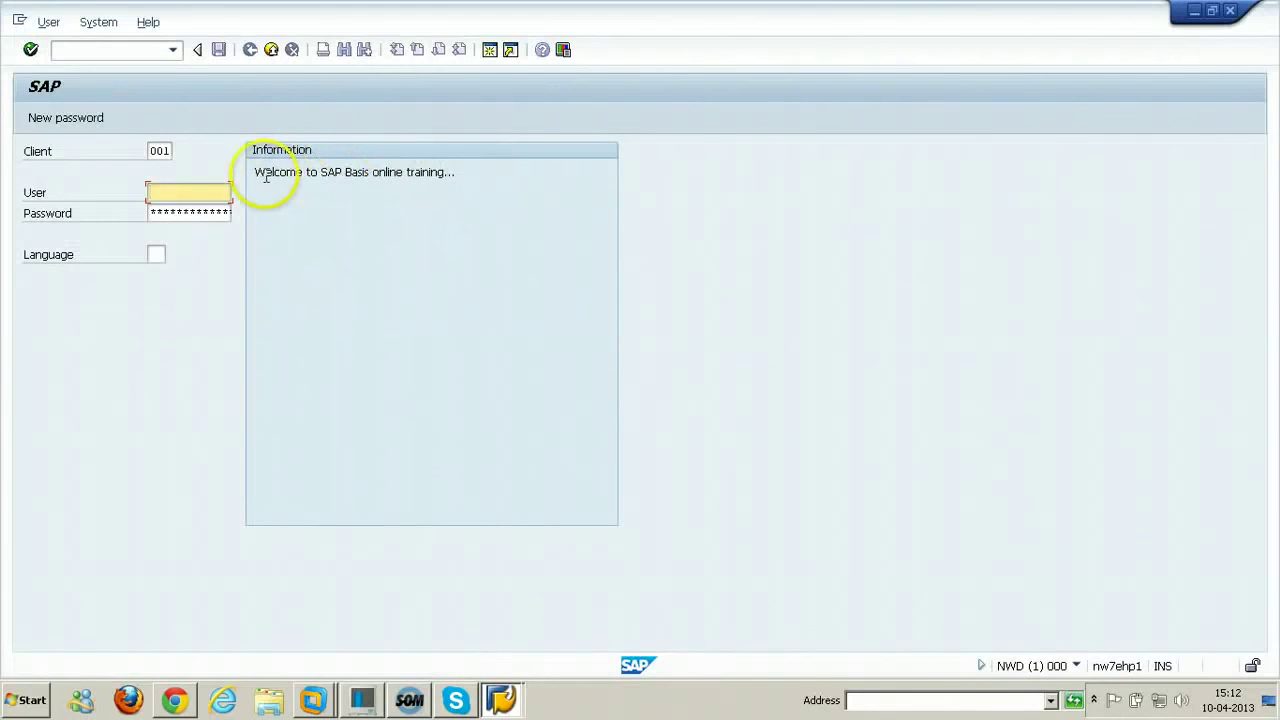
{"action": "left_click_drag", "start_coordinate": [251, 171], "coordinate": [471, 172]}
{"action": "left_click", "coordinate": [471, 172]}
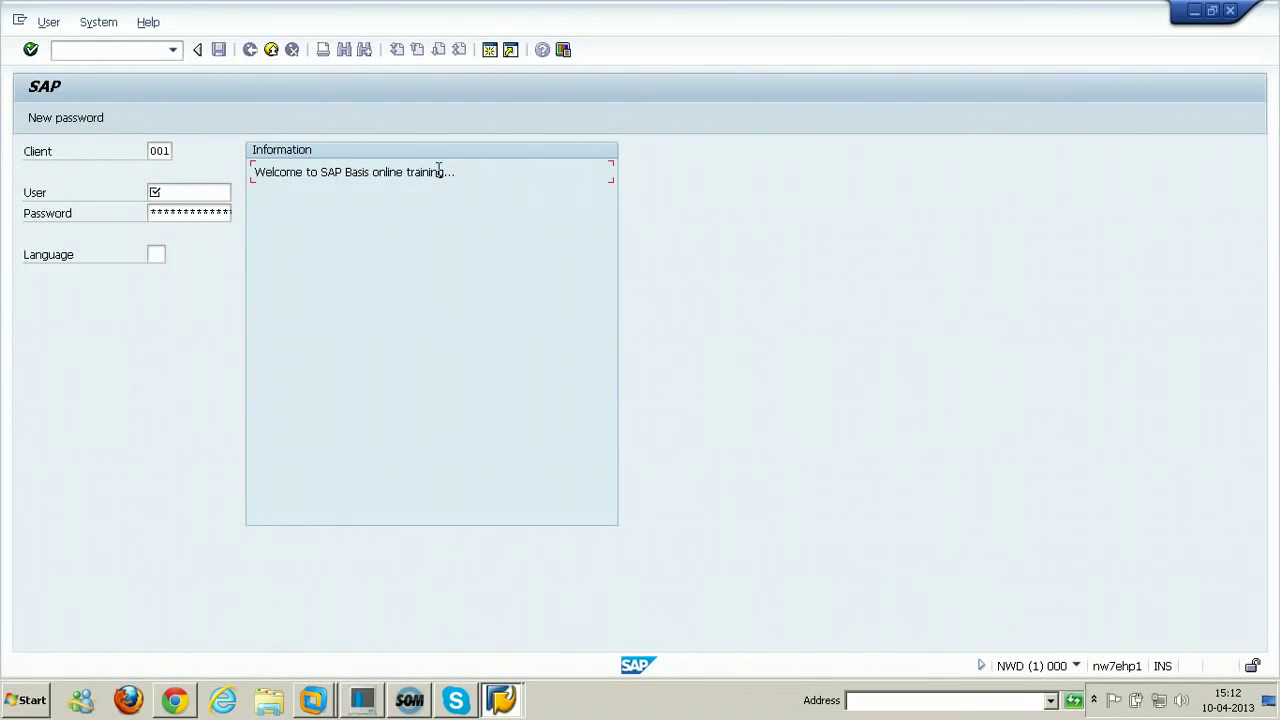
{"action": "left_click", "coordinate": [210, 193]}
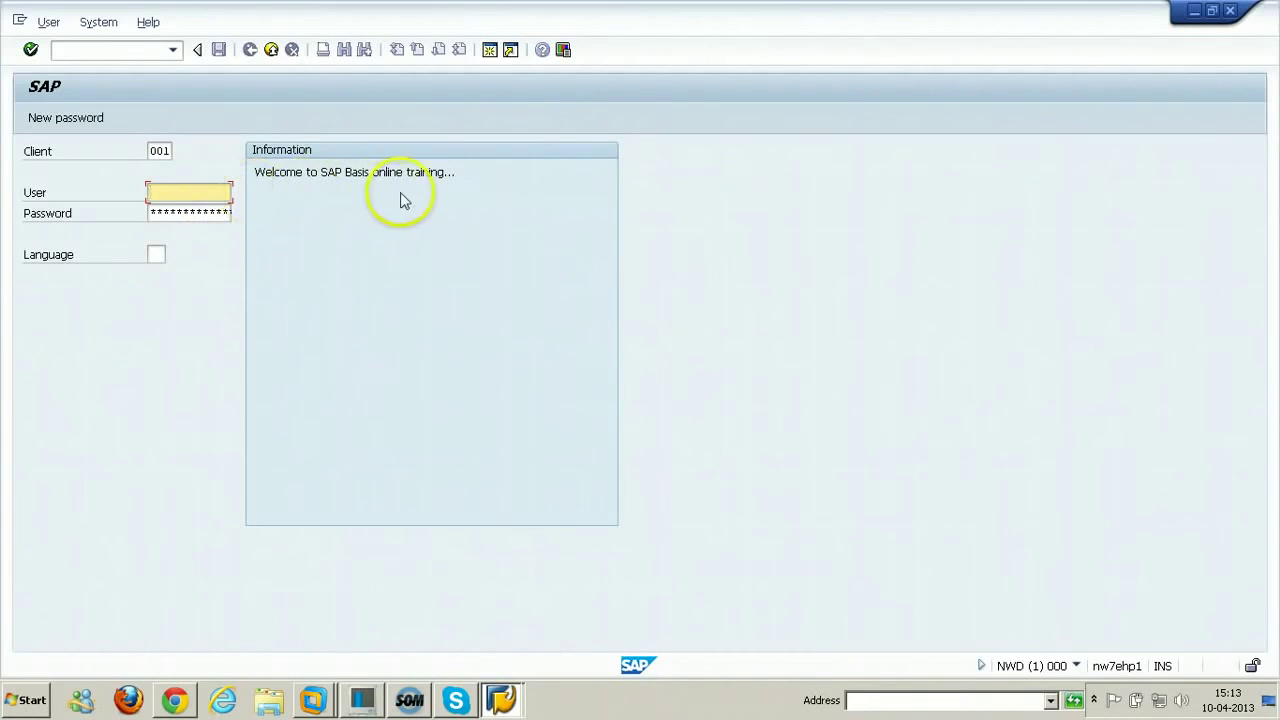